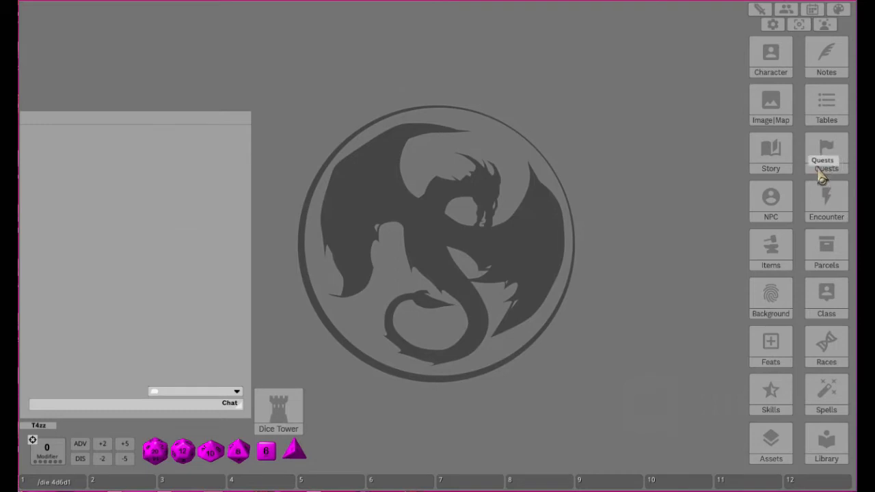
# Step: Open the D&D Player's Handbook Acolyte background and resize its record to be shorter and wider for reading
pyautogui.click(774, 295)
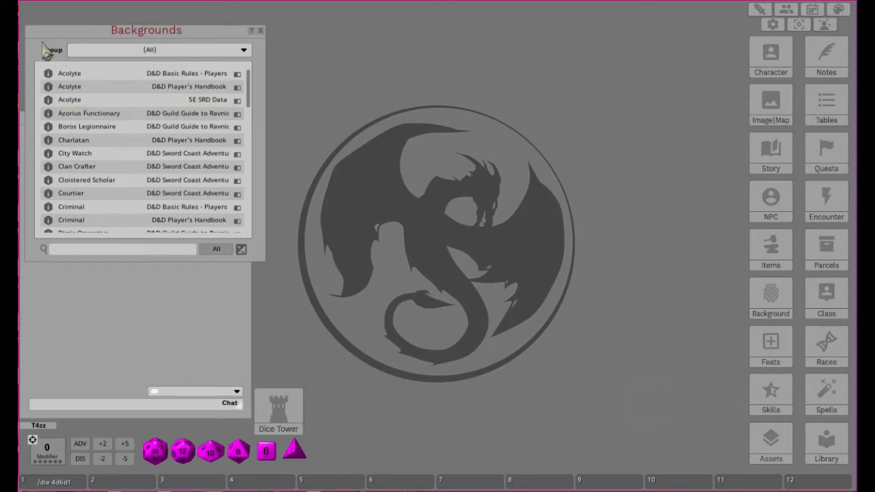
pyautogui.click(48, 88)
pyautogui.moveTo(428, 18); pyautogui.dragTo(380, 18)
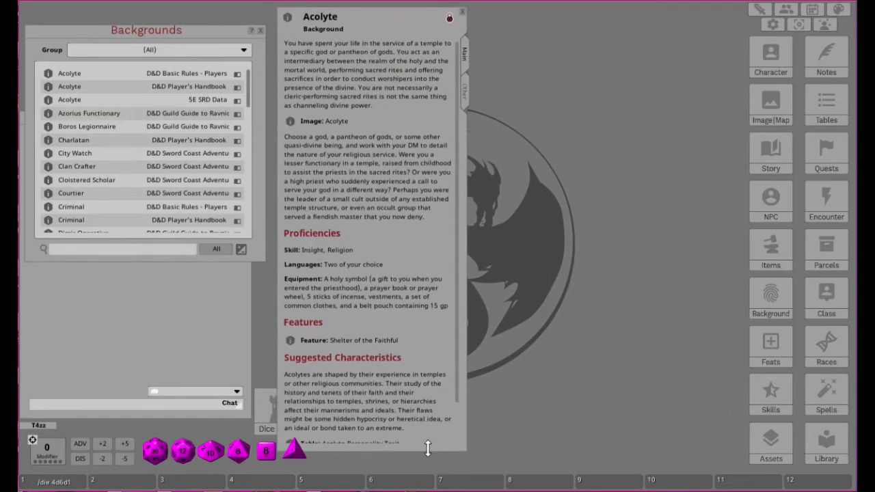
pyautogui.moveTo(428, 449); pyautogui.dragTo(426, 375)
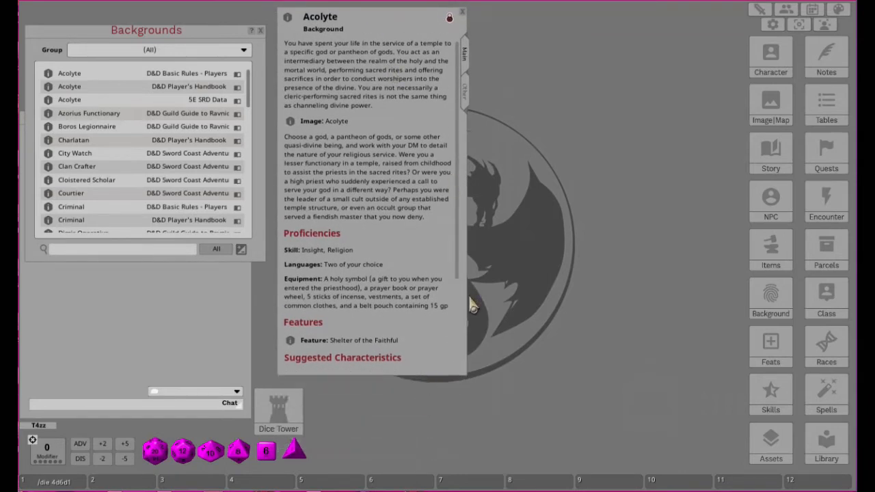
pyautogui.moveTo(466, 299); pyautogui.dragTo(525, 304)
pyautogui.scroll(-2, 393, 160)
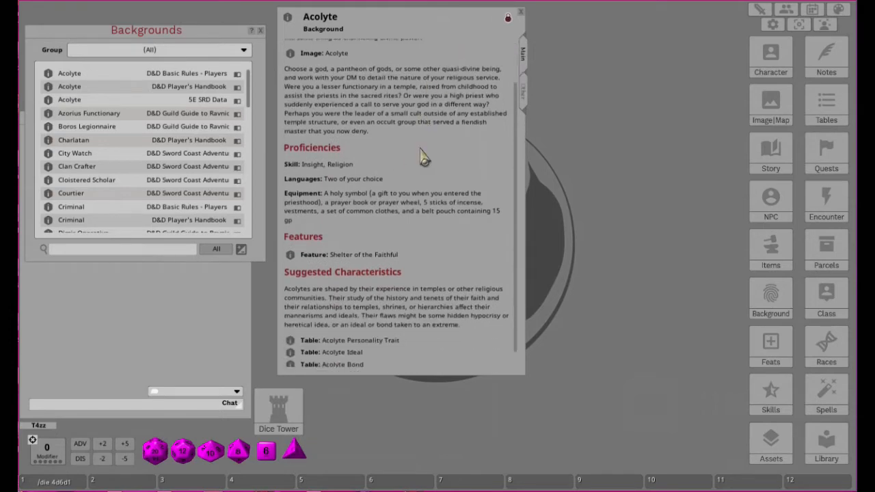
pyautogui.scroll(2, 424, 155)
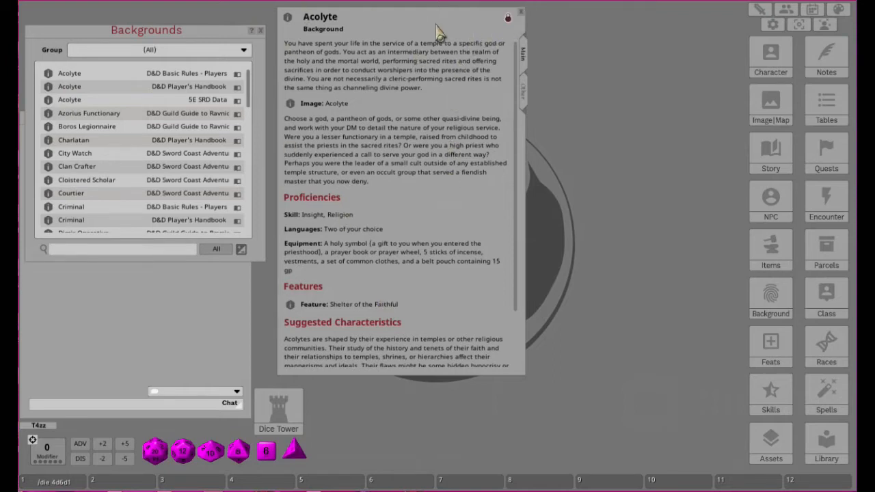
# Step: Arrange the Backgrounds list and Acolyte record side by side, and review the Acolyte's proficiencies, features and characteristic tables
pyautogui.moveTo(386, 19); pyautogui.dragTo(381, 17)
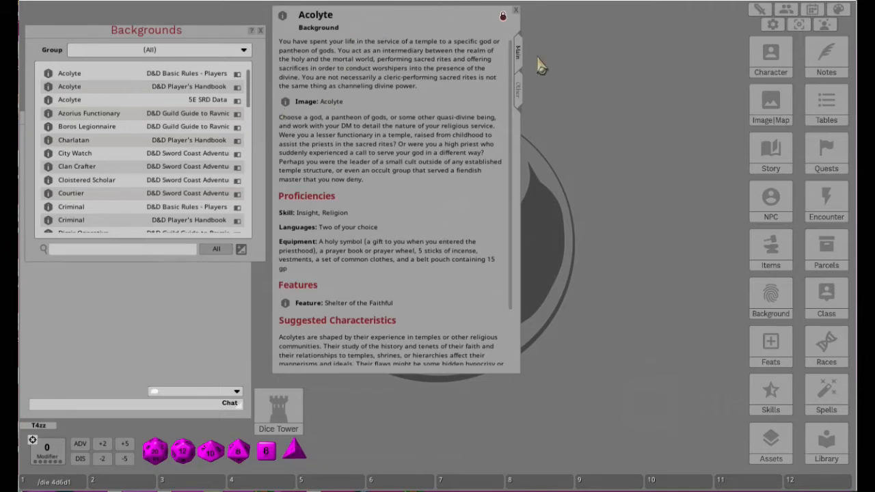
pyautogui.moveTo(184, 39); pyautogui.dragTo(179, 17)
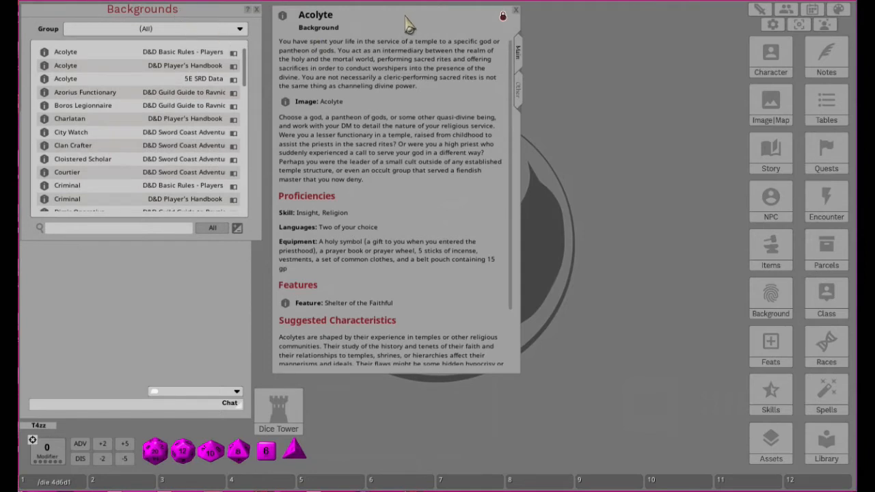
pyautogui.moveTo(405, 18); pyautogui.dragTo(397, 17)
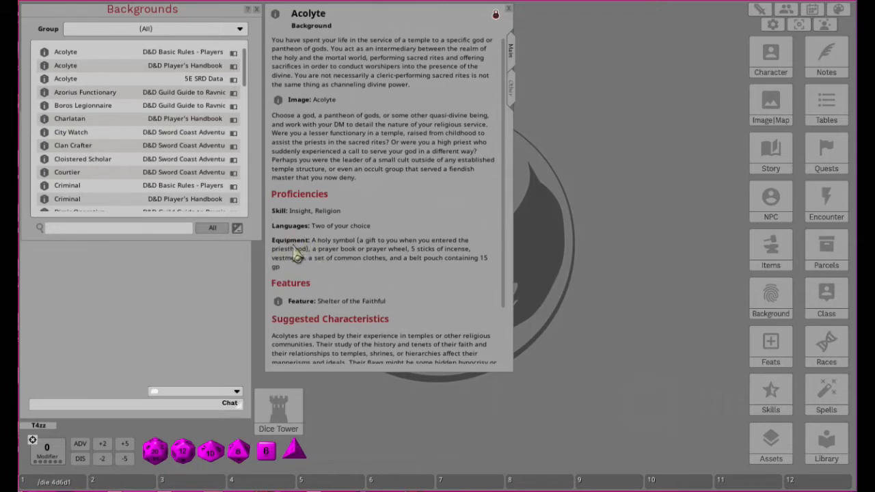
pyautogui.scroll(-1, 393, 296)
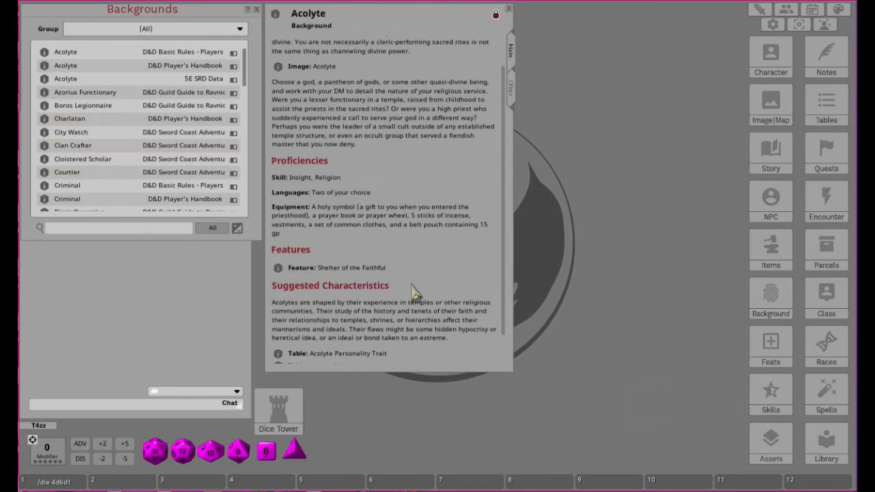
pyautogui.scroll(-1, 440, 285)
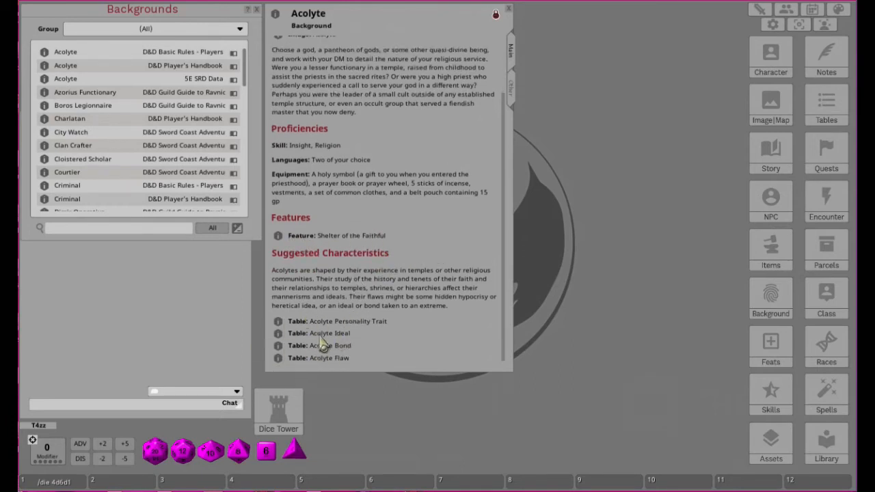
pyautogui.scroll(2, 423, 285)
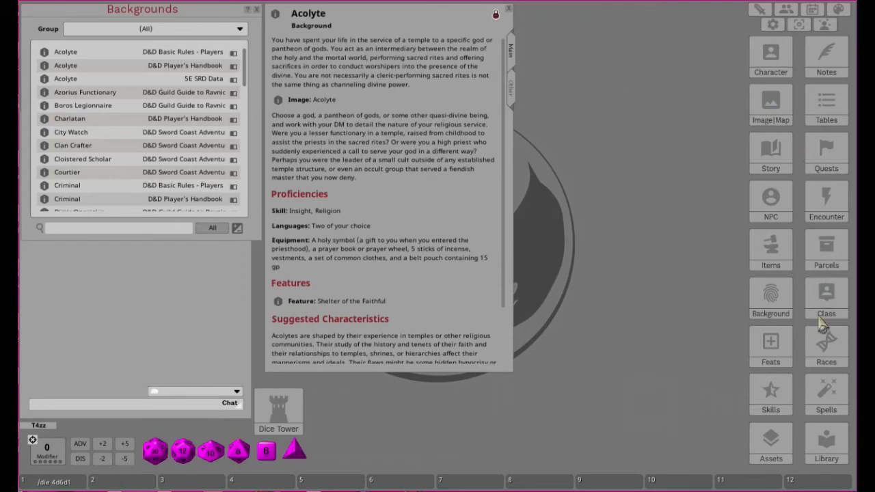
# Step: Filter the backgrounds to the (Uncategorized) group and create a new background record there
pyautogui.click(163, 31)
pyautogui.click(123, 43)
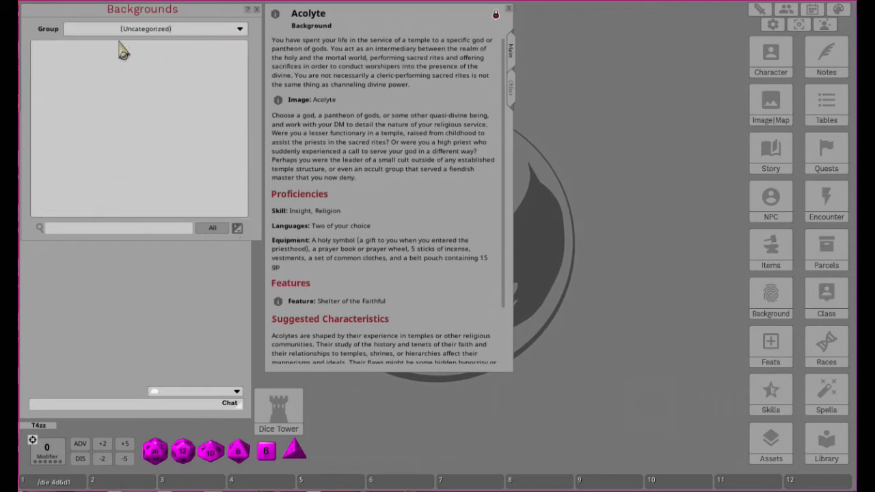
pyautogui.click(237, 228)
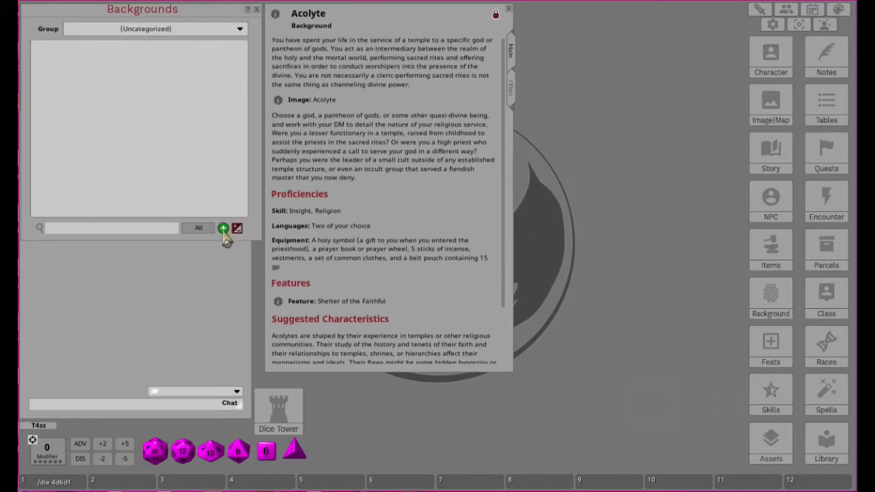
pyautogui.click(226, 228)
pyautogui.click(443, 179)
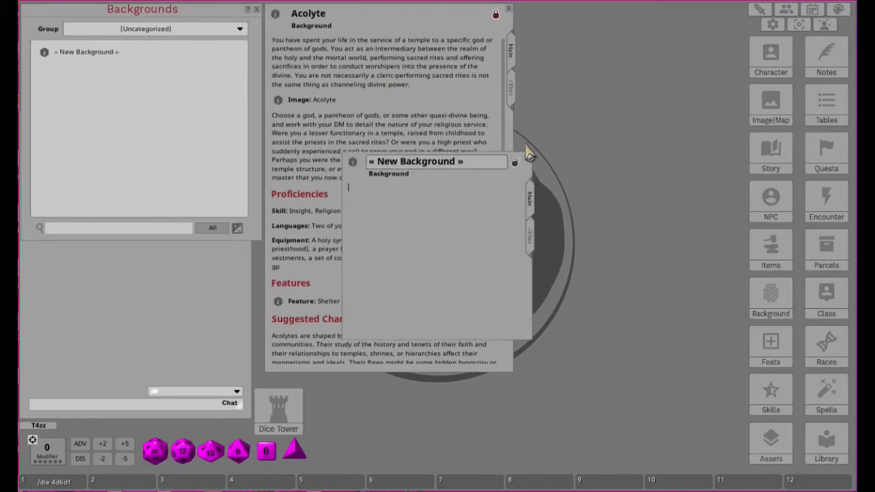
# Step: Place the new background record beside the Acolyte record and enlarge it to about the same height
pyautogui.moveTo(520, 168); pyautogui.dragTo(715, 35)
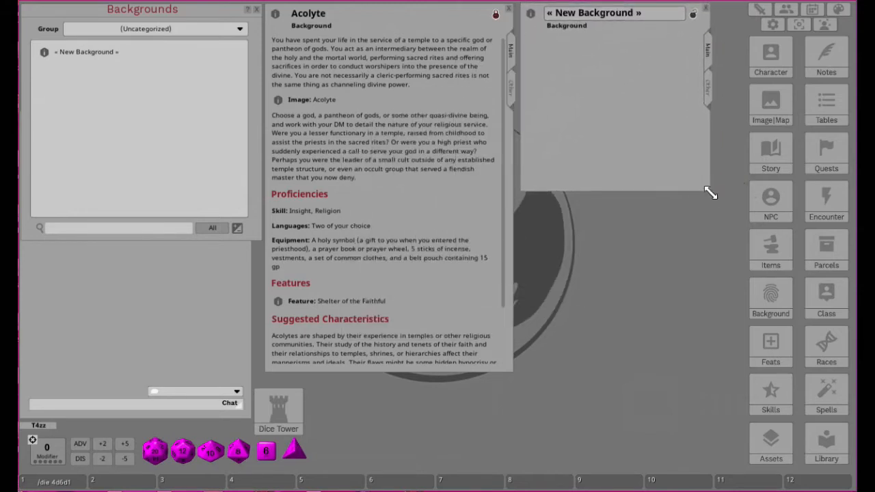
pyautogui.moveTo(711, 192); pyautogui.dragTo(738, 387)
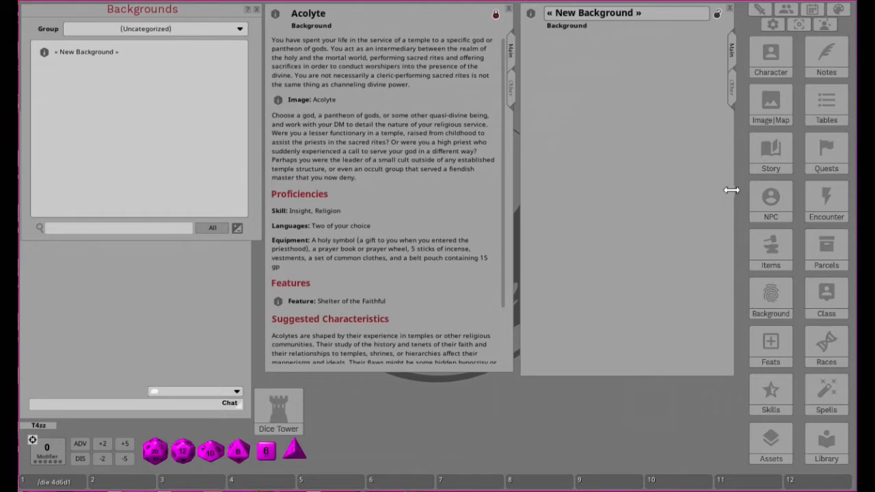
pyautogui.moveTo(737, 193); pyautogui.dragTo(743, 196)
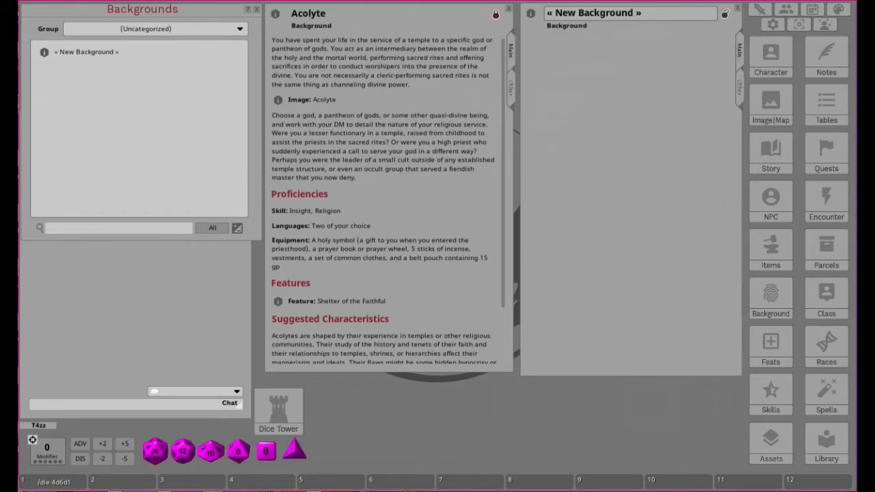
# Step: Name the new background "Acolyte II"
pyautogui.click(660, 14)
pyautogui.write('Acol')
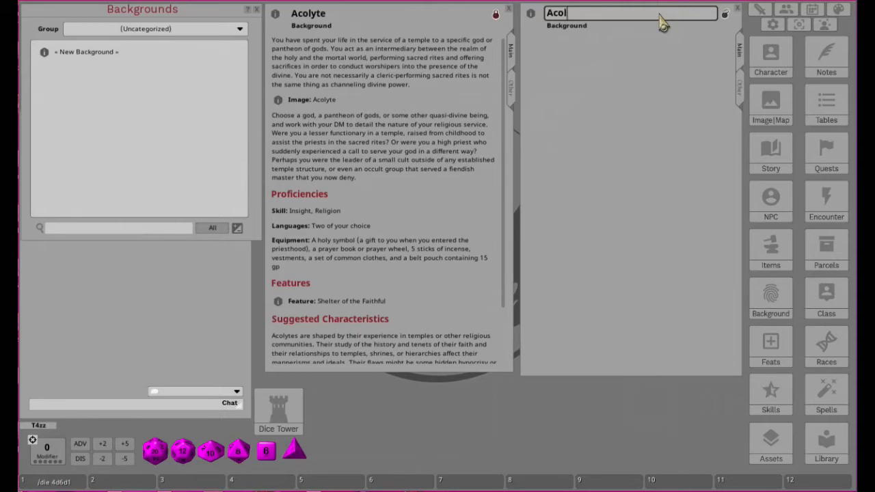
pyautogui.write('yte II')
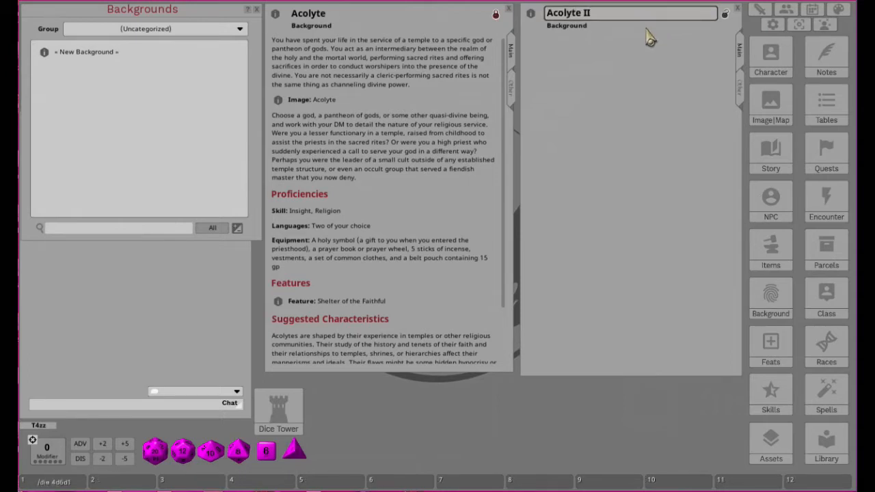
# Step: Fill the Acolyte II body with the Acolyte's introductory paragraph, from "You have spent your life" to "channeling divine power."
pyautogui.click(612, 57)
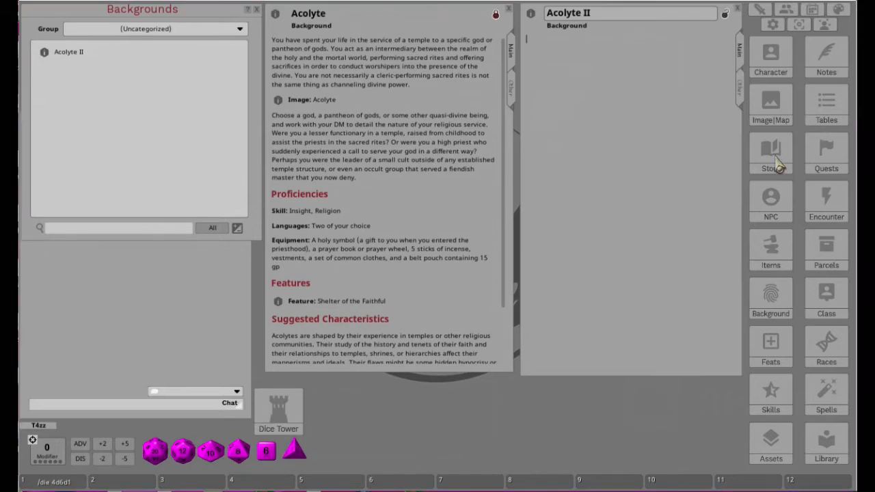
pyautogui.press('ctrl')
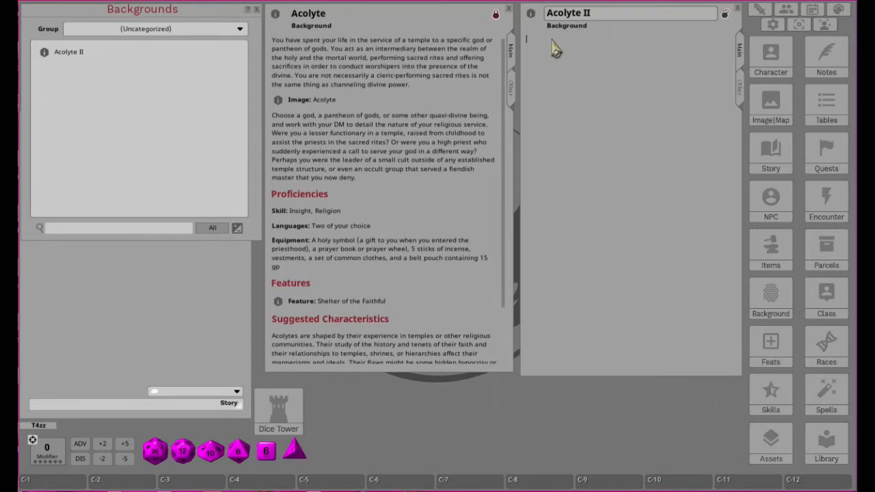
pyautogui.write('You have spent your life in the service of a temple to a specific god or pantheon of gods. You act as an intermediary between the realm of the holy and the mortal world, performing sacred rites and offering sacrifices in order to conduct worshipers into the presence of the divine. You are not necessarily a cleric—performing sacred rites is not the same thing as channeling divine power.')
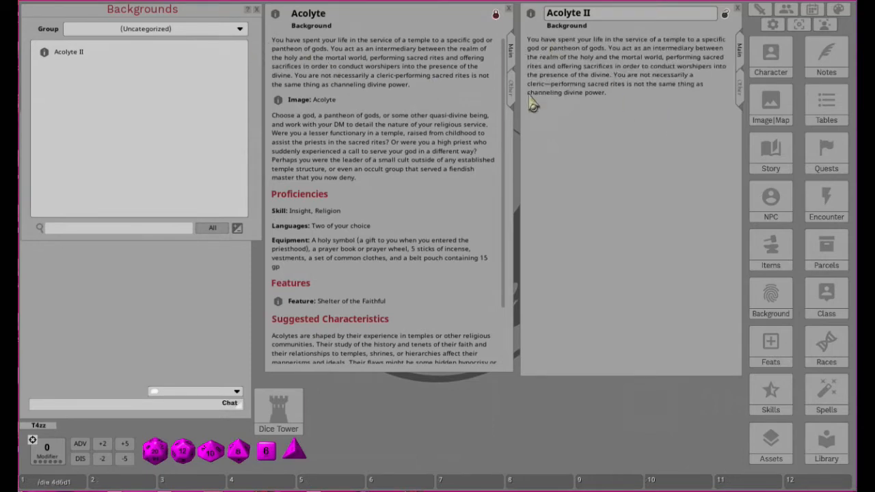
# Step: Match the Acolyte II record's width to the Acolyte record and reposition both for side-by-side comparison
pyautogui.moveTo(714, 35); pyautogui.dragTo(474, 38)
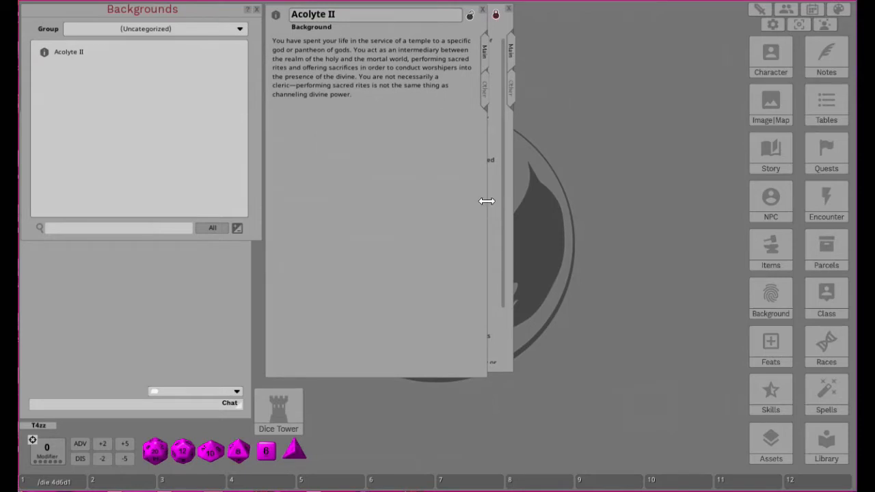
pyautogui.moveTo(490, 200); pyautogui.dragTo(511, 205)
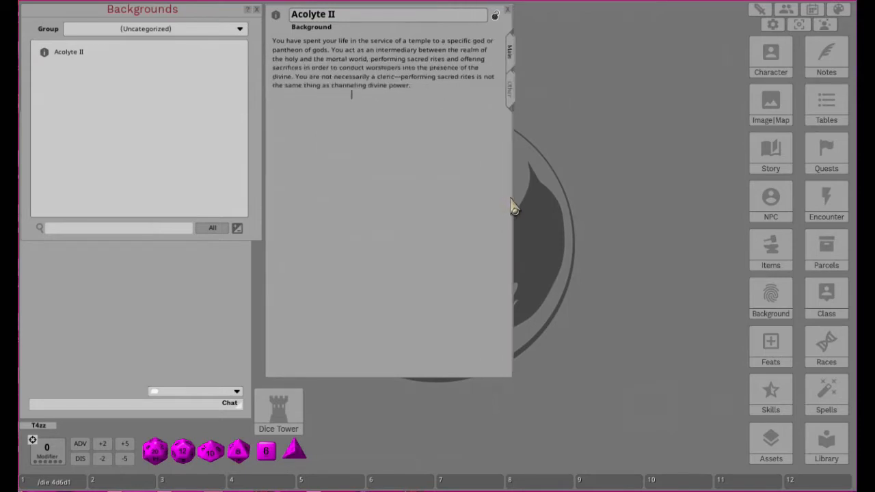
pyautogui.moveTo(404, 34); pyautogui.dragTo(663, 36)
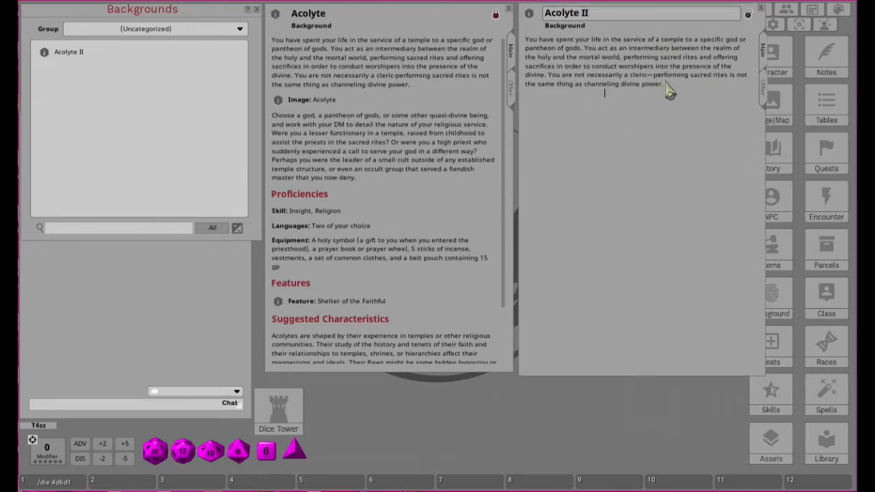
pyautogui.moveTo(390, 11); pyautogui.dragTo(326, 13)
pyautogui.moveTo(670, 28); pyautogui.dragTo(614, 30)
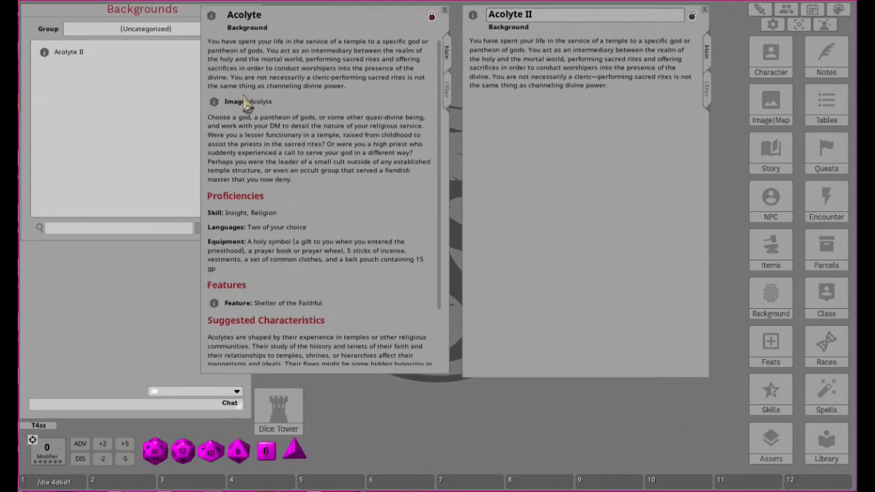
# Step: Search the images for "acol", preview the Acolyte image, and link it below the introductory paragraph of Acolyte II
pyautogui.click(588, 97)
pyautogui.click(617, 98)
pyautogui.click(772, 106)
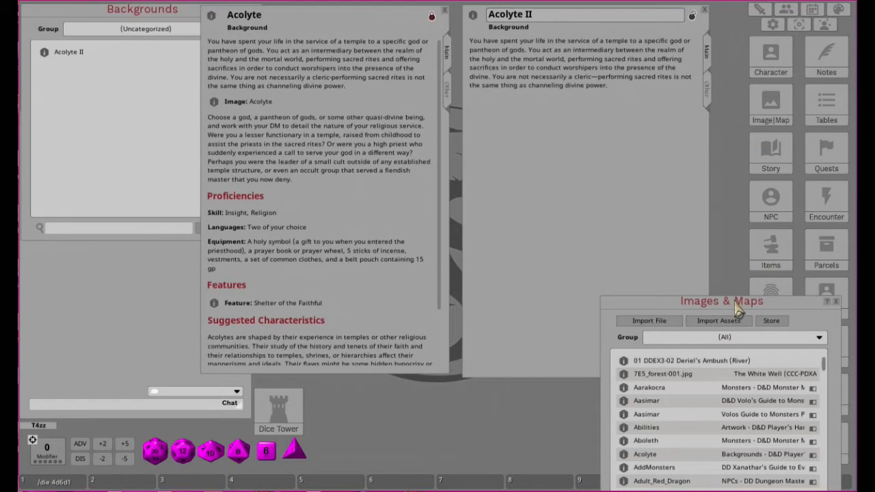
pyautogui.moveTo(737, 309); pyautogui.dragTo(712, 199)
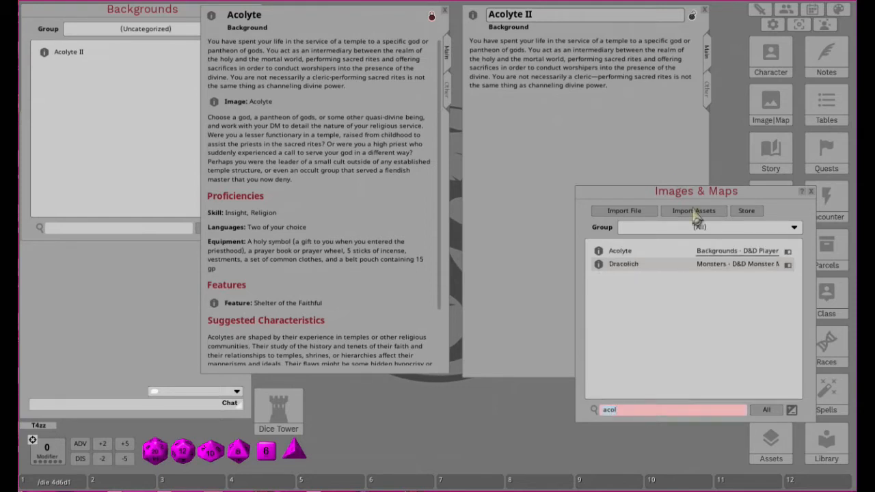
pyautogui.click(212, 101)
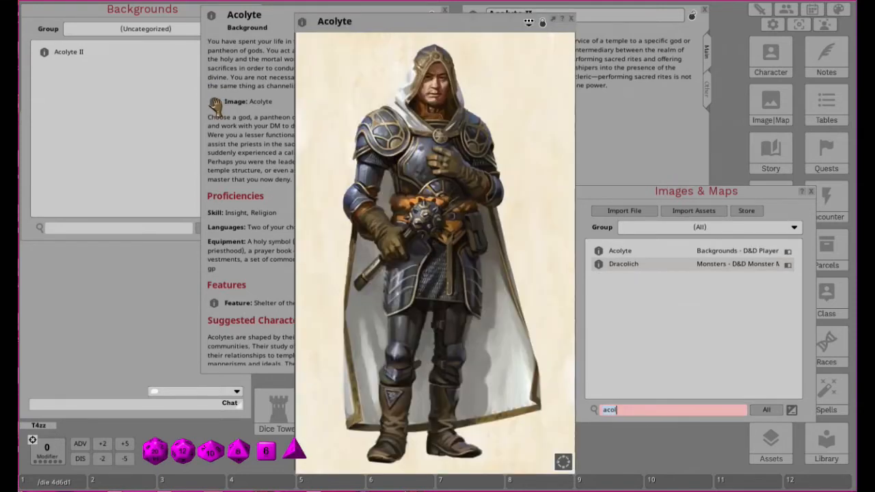
pyautogui.click(571, 18)
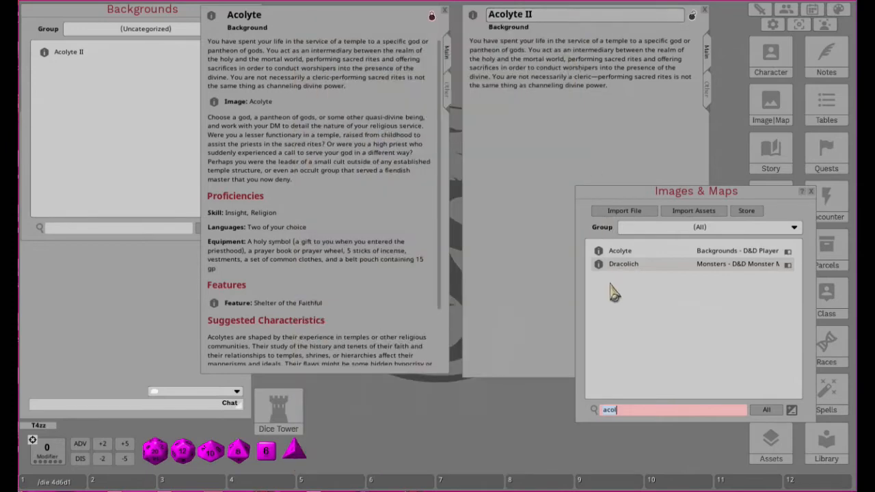
pyautogui.click(598, 251)
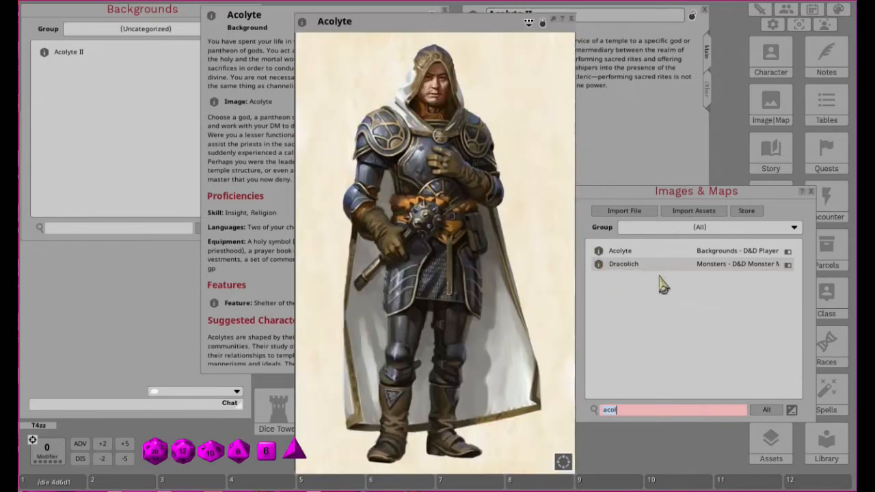
pyautogui.click(570, 18)
pyautogui.moveTo(598, 250); pyautogui.dragTo(493, 109)
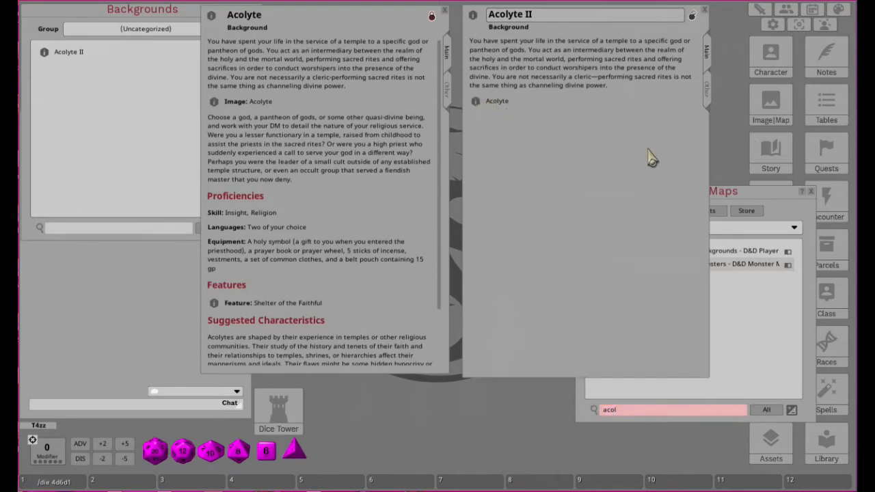
# Step: Prefix the Acolyte image link in Acolyte II with "Image:" and make the word Image bold
pyautogui.write('Image')
pyautogui.press('shift')
pyautogui.press('shift')
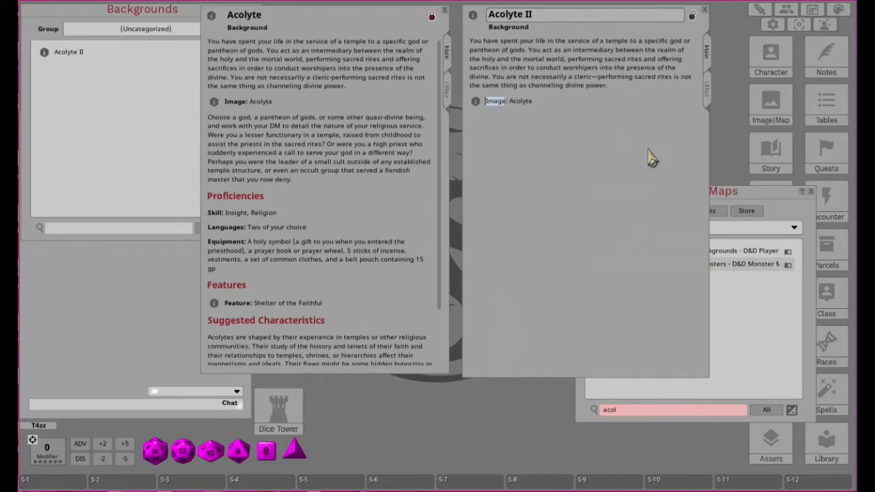
pyautogui.hotkey('ctrl', 'b')
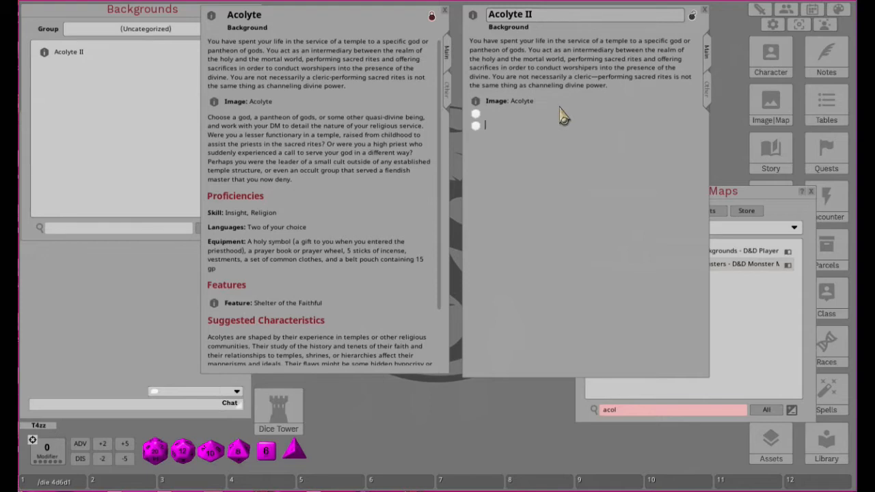
# Step: Add a body paragraph below the image link in Acolyte II, running from "Choose a god, a pantheon of gods" to "master that you now deny."
pyautogui.rightClick(485, 131)
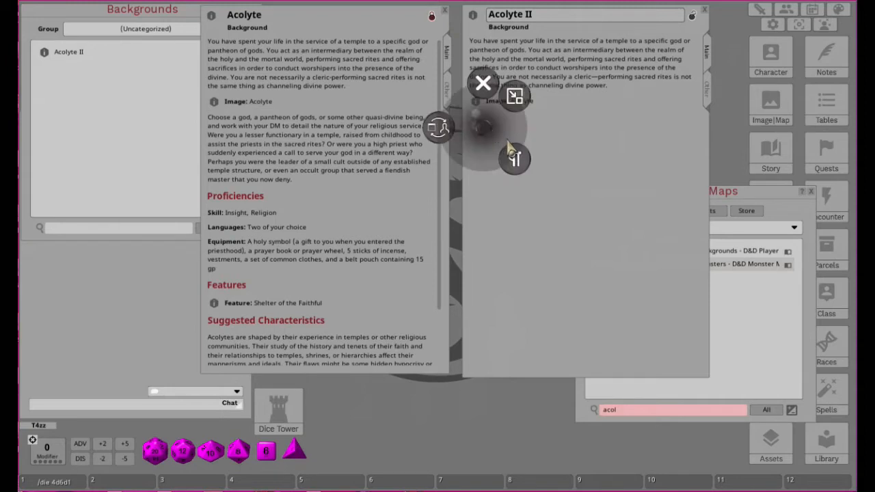
pyautogui.click(518, 160)
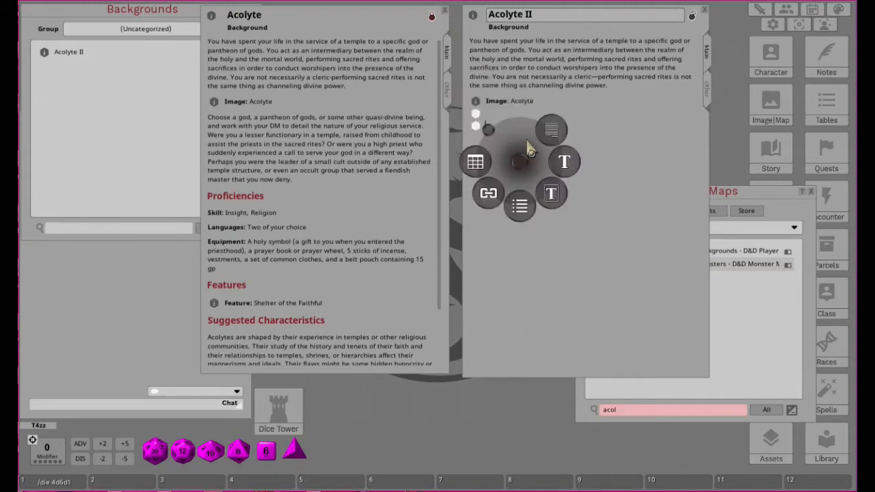
pyautogui.click(559, 140)
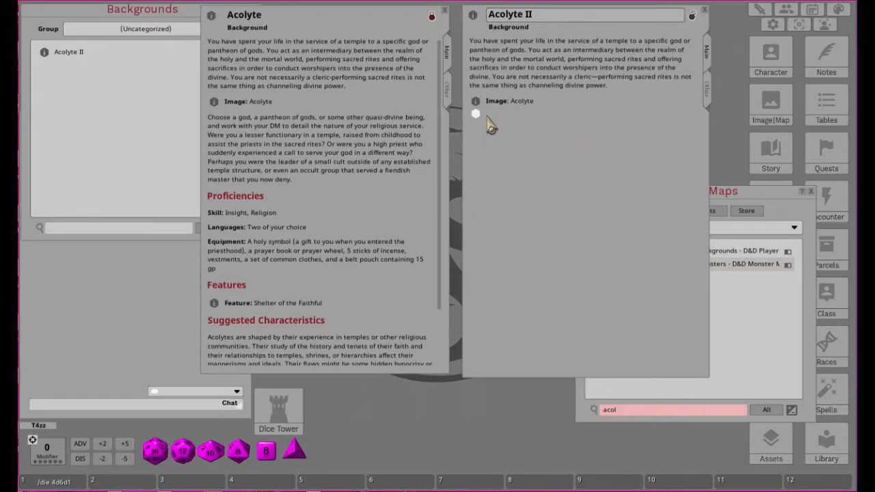
pyautogui.rightClick(490, 125)
pyautogui.click(518, 143)
pyautogui.click(545, 133)
pyautogui.write('Choose a god, a pantheon of gods, or some other quasi-divine being, and work with your DM to detail the nature of your religious service. The Gods of the Multiverse section contains a sample pantheon, from the Forgotten Realms setting. Were you a lesser functionary in a temple, raised from childhood to assist the priests in the sacred rites? Or were you a high priest who suddenly experienced a call to serve your god in a different way? Perhaps you were the leader of a small cult outside of any established temple structure, or even an occult group that served a fiendish master that you now deny.')
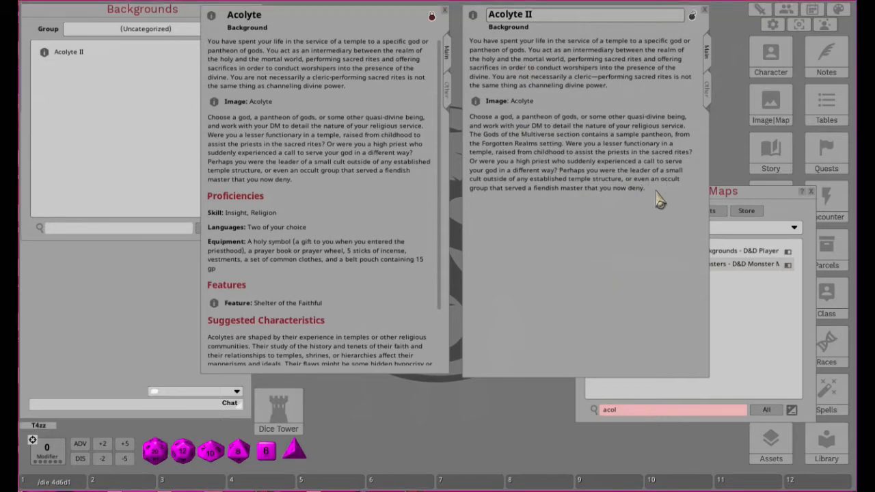
# Step: Add the heading "Proficiencies" below the second paragraph of Acolyte II
pyautogui.rightClick(484, 205)
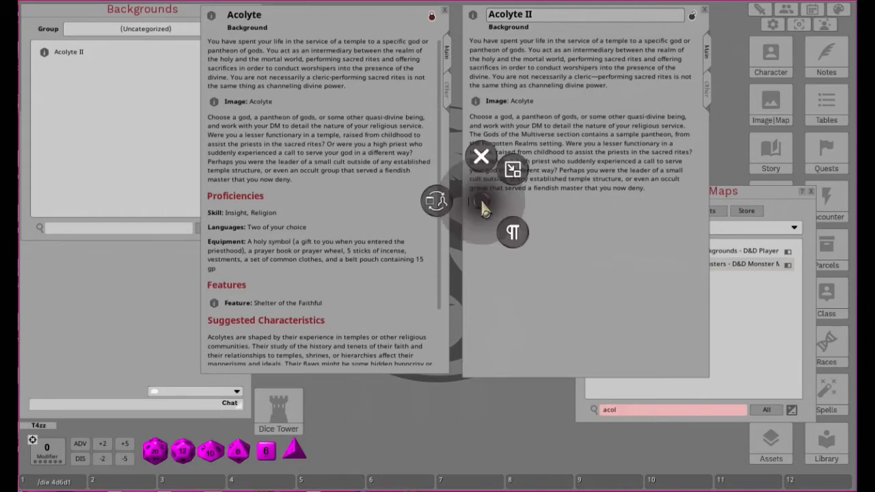
pyautogui.click(514, 235)
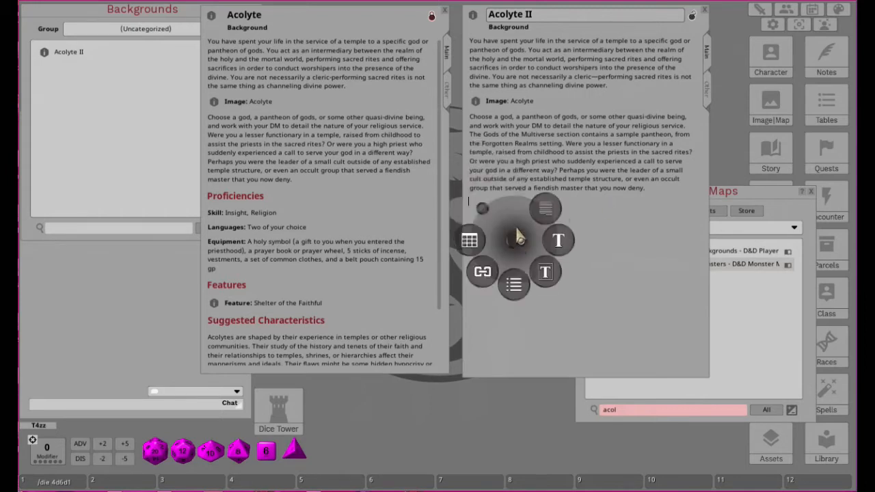
pyautogui.click(567, 251)
pyautogui.write('Prof')
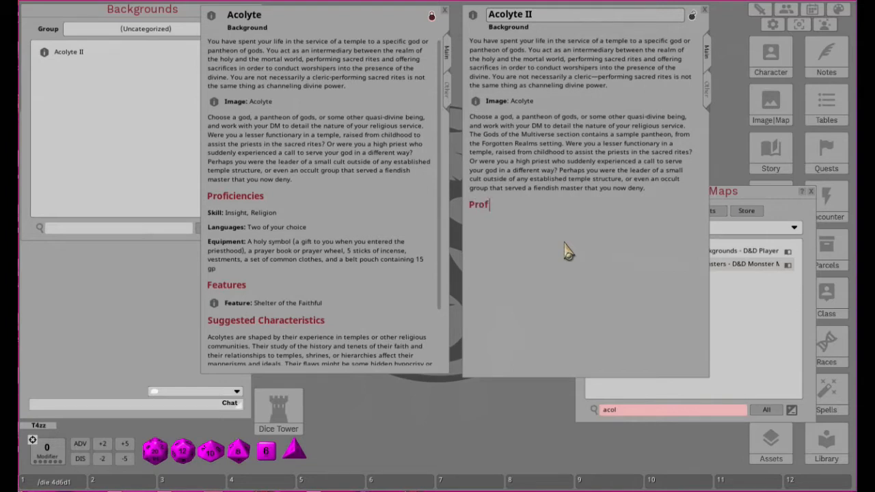
pyautogui.write('iciencies')
# Step: Convert the Proficiencies line in Acolyte II to body text and restore it to a heading
pyautogui.rightClick(532, 207)
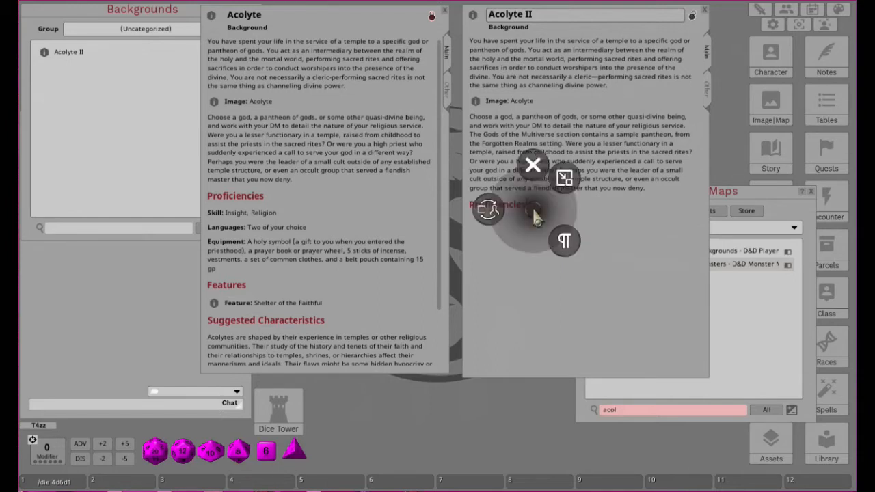
pyautogui.click(567, 238)
pyautogui.click(599, 219)
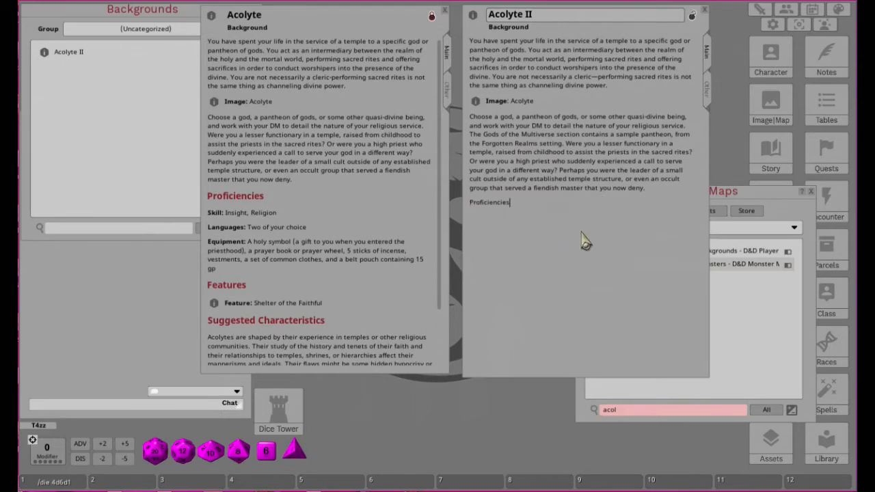
pyautogui.rightClick(490, 202)
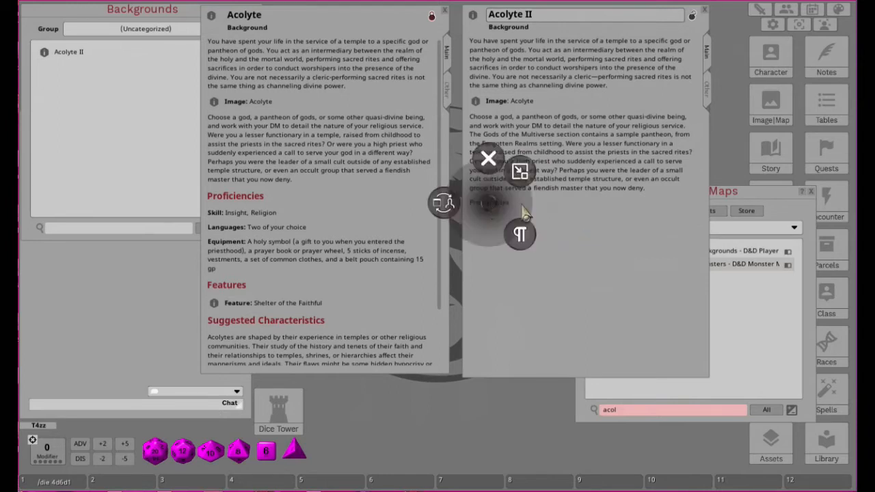
pyautogui.click(525, 232)
pyautogui.click(559, 199)
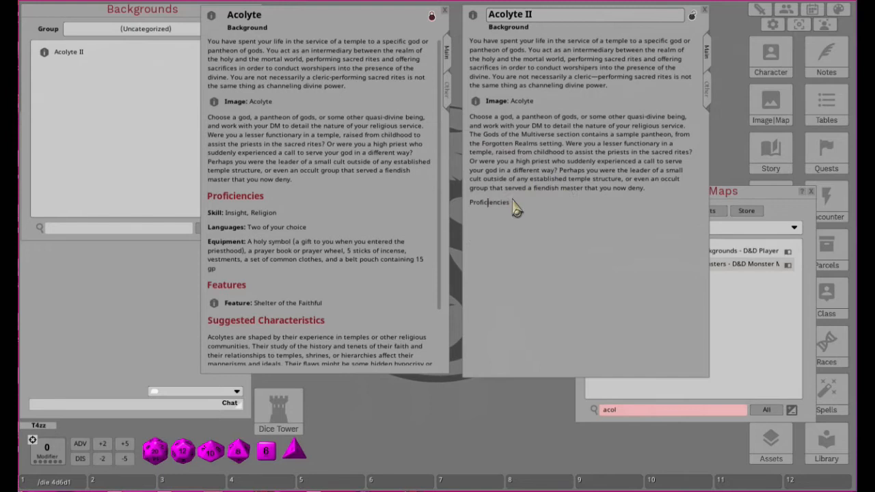
pyautogui.rightClick(502, 212)
pyautogui.click(541, 238)
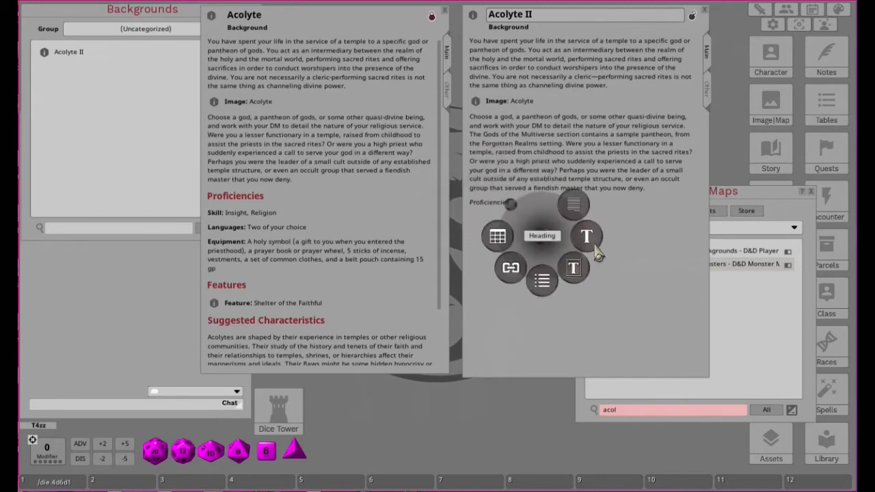
pyautogui.click(586, 242)
# Step: Add the line "Skill: Insight, Religion" under the Proficiencies heading and make its Skill label bold
pyautogui.click(540, 217)
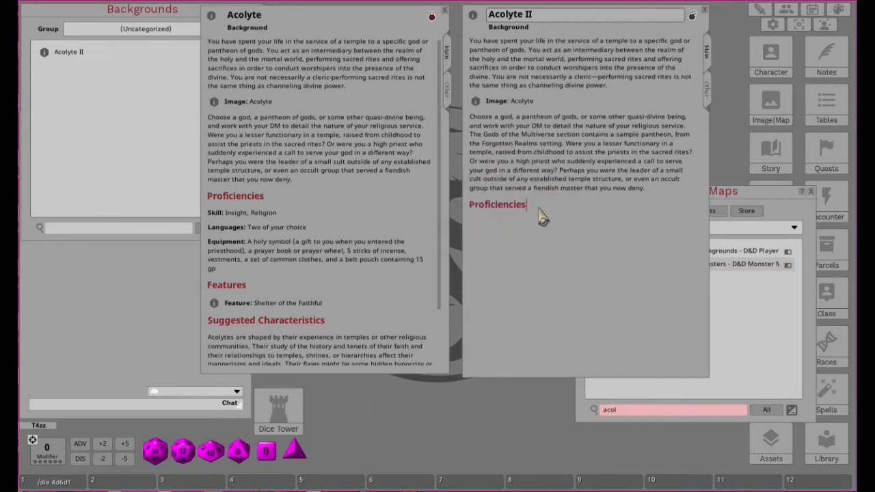
pyautogui.press('Return')
pyautogui.write('Skill: Insight, ')
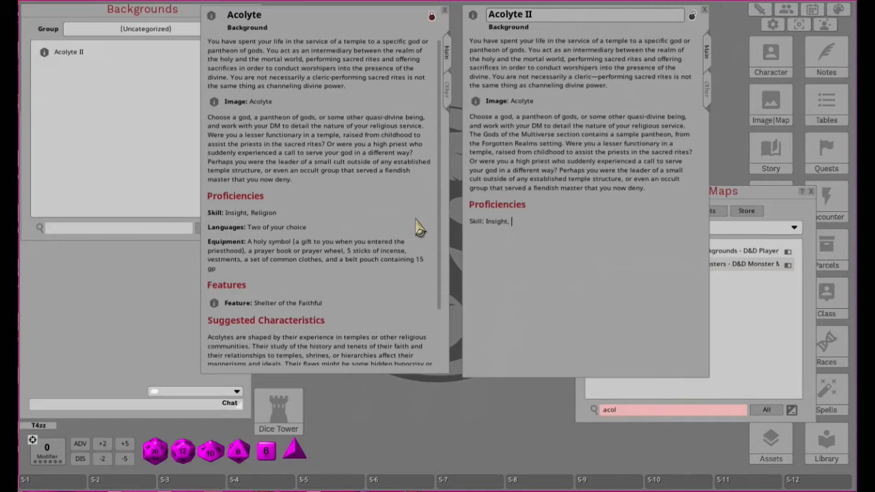
pyautogui.write('Religion')
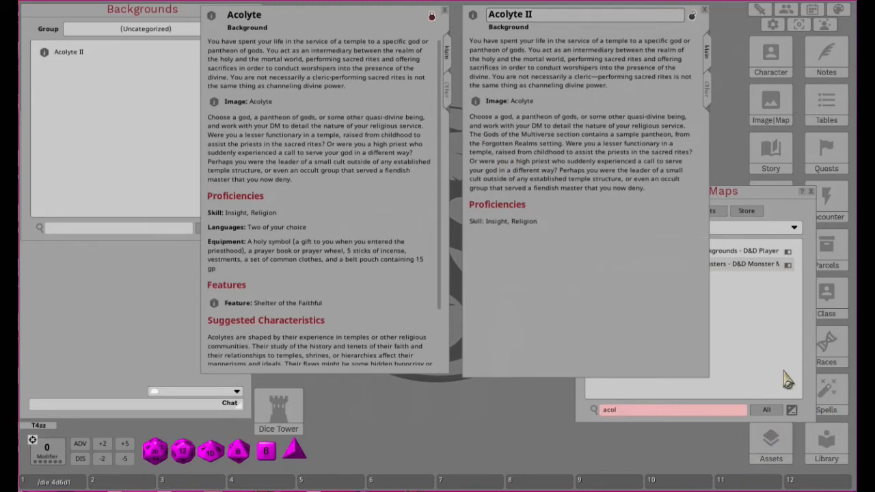
pyautogui.click(483, 221)
pyautogui.hotkey('shift', 'Left')
pyautogui.hotkey('shift', 'Left')
pyautogui.hotkey('shift', 'Left')
pyautogui.hotkey('shift', 'Left')
pyautogui.hotkey('shift', 'Left')
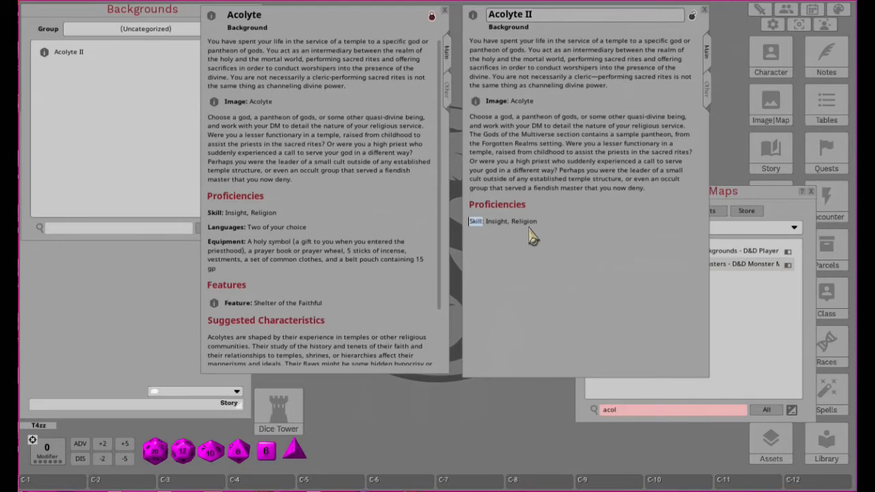
pyautogui.hotkey('ctrl', 'b')
# Step: Start a new line below Skill with the word "Languages" and make it bold
pyautogui.click(547, 222)
pyautogui.press('Return')
pyautogui.write('Langu')
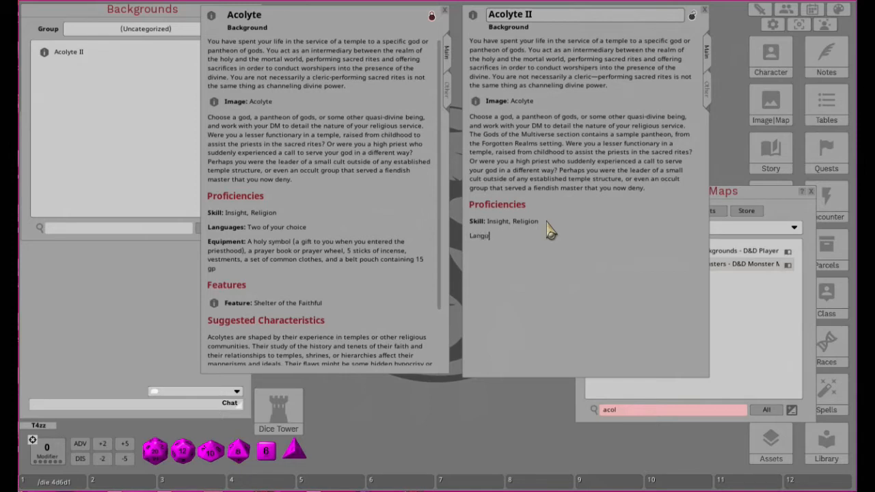
pyautogui.write('age')
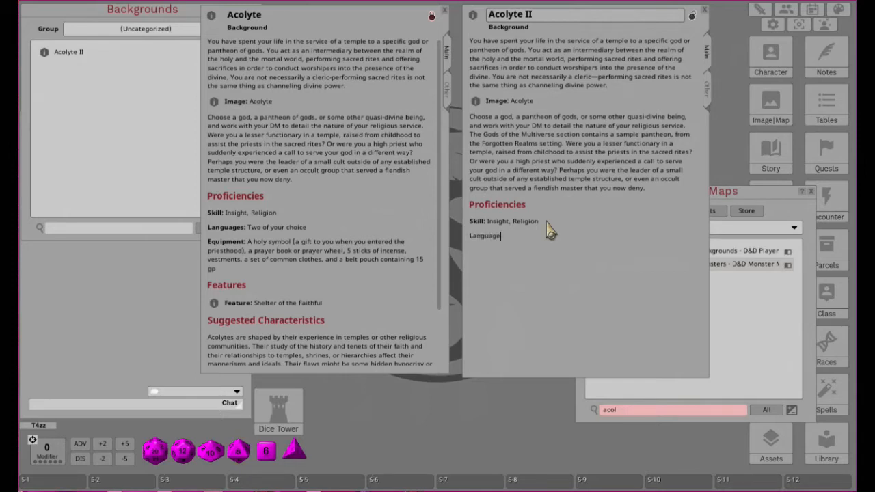
pyautogui.write('s')
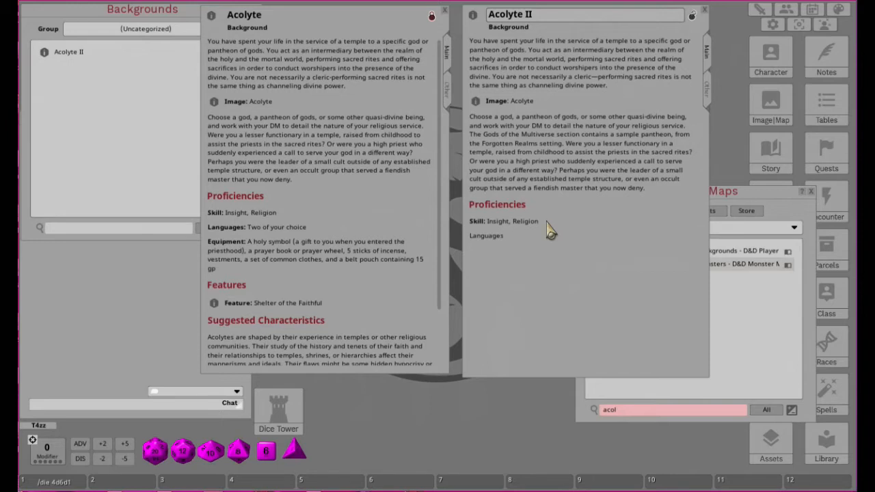
pyautogui.hotkey('shift', 'Left')
pyautogui.hotkey('shift', 'Left')
pyautogui.hotkey('shift', 'Left')
pyautogui.hotkey('shift', 'Left')
pyautogui.hotkey('shift', 'Left')
pyautogui.hotkey('shift', 'Left')
pyautogui.hotkey('shift', 'Left')
pyautogui.hotkey('shift', 'Left')
pyautogui.hotkey('shift', 'Left')
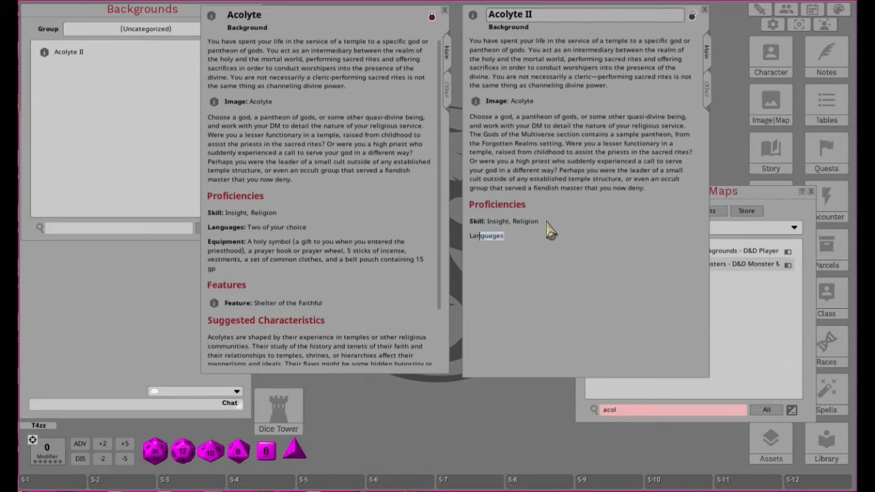
pyautogui.hotkey('ctrl', 'b')
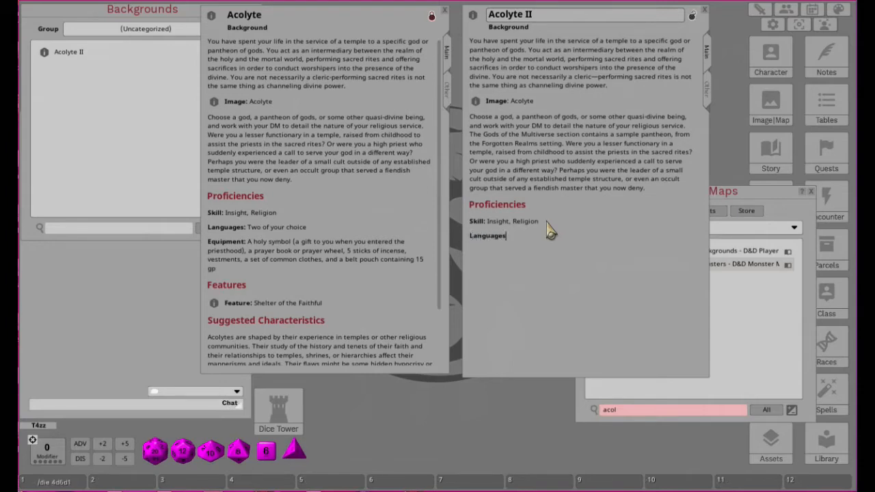
# Step: Complete the Languages line with ": Two of your choice" and remove the bold from "Two of your choice"
pyautogui.write(': Two of your choice')
pyautogui.press('shift')
pyautogui.hotkey('shift', 'Left')
pyautogui.hotkey('shift', 'Left')
pyautogui.hotkey('shift', 'Left')
pyautogui.hotkey('shift', 'Left')
pyautogui.hotkey('shift', 'Left')
pyautogui.hotkey('shift', 'Left')
pyautogui.hotkey('shift', 'Left')
pyautogui.hotkey('shift', 'Left')
pyautogui.hotkey('shift', 'Left')
pyautogui.hotkey('shift', 'Left')
pyautogui.hotkey('shift', 'Left')
pyautogui.hotkey('shift', 'Left')
pyautogui.hotkey('shift', 'Left')
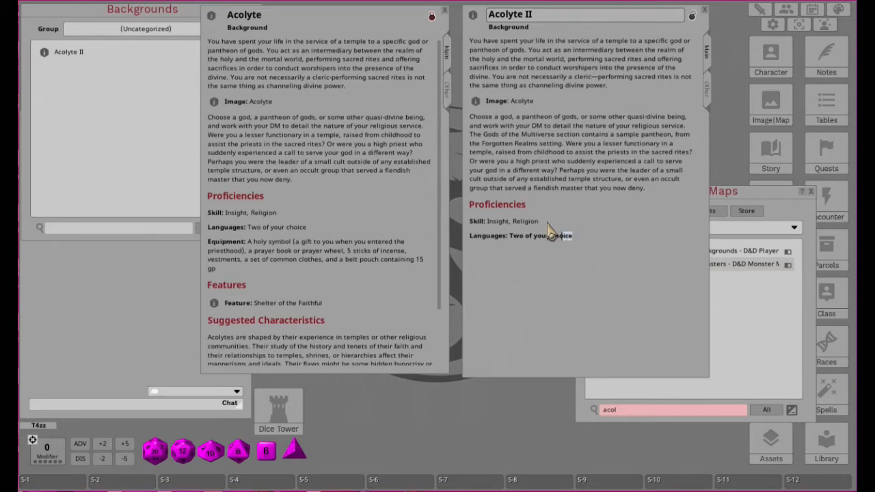
pyautogui.hotkey('shift', 'Left')
pyautogui.hotkey('shift', 'Left')
pyautogui.hotkey('shift', 'Left')
pyautogui.hotkey('shift', 'Left')
pyautogui.hotkey('shift', 'Left')
pyautogui.press('ctrl')
pyautogui.hotkey('ctrl', 'b')
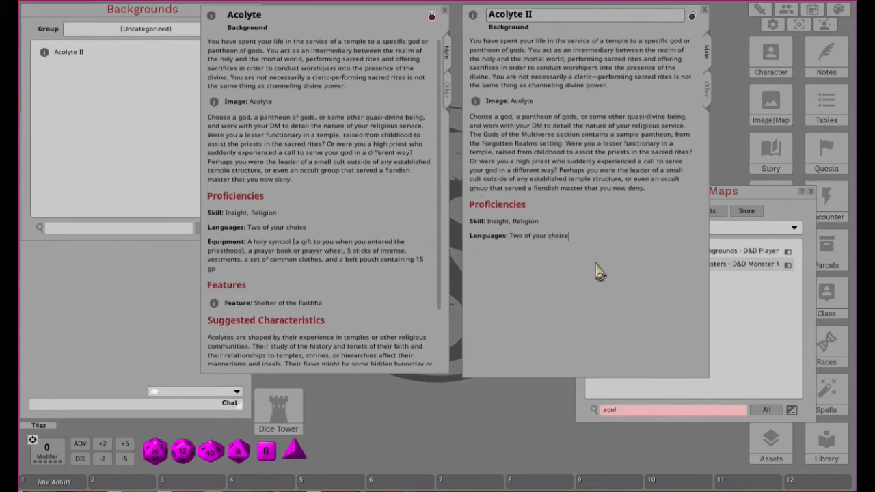
# Step: Add an Equipment line with a bold label, listing the gear from "A holy symbol" to "a pouch containing 15 gp."
pyautogui.press('shift')
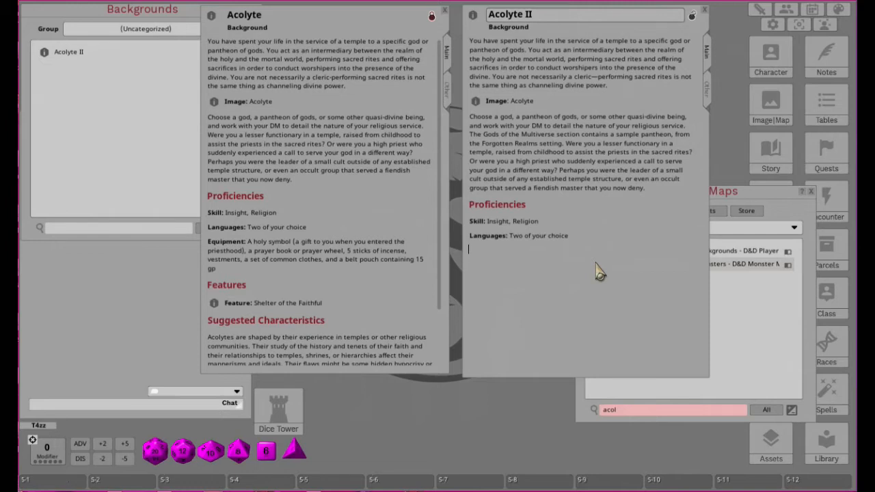
pyautogui.write('Equipment')
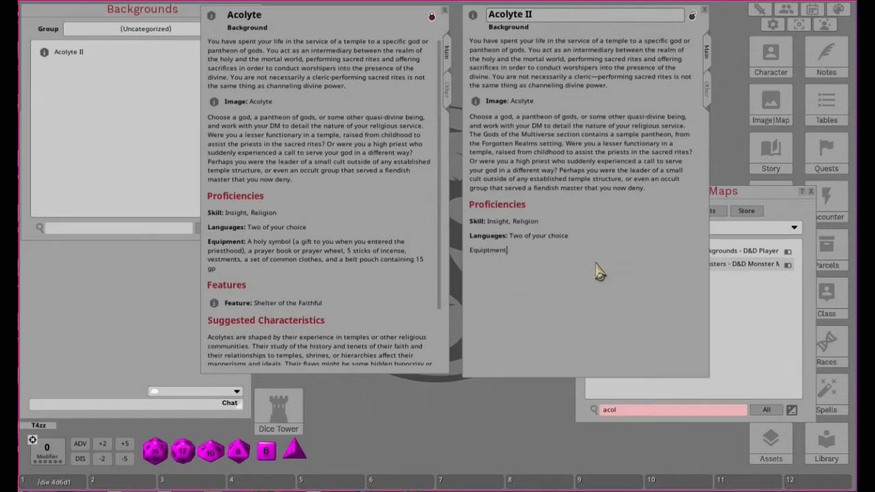
pyautogui.press('Right')
pyautogui.press('BackSpace')
pyautogui.write(':')
pyautogui.press('Left')
pyautogui.hotkey('shift', 'Left')
pyautogui.hotkey('shift', 'Left')
pyautogui.hotkey('shift', 'Left')
pyautogui.hotkey('shift', 'Left')
pyautogui.hotkey('shift', 'Left')
pyautogui.hotkey('shift', 'Left')
pyautogui.hotkey('shift', 'Left')
pyautogui.hotkey('shift', 'Left')
pyautogui.hotkey('shift', 'Left')
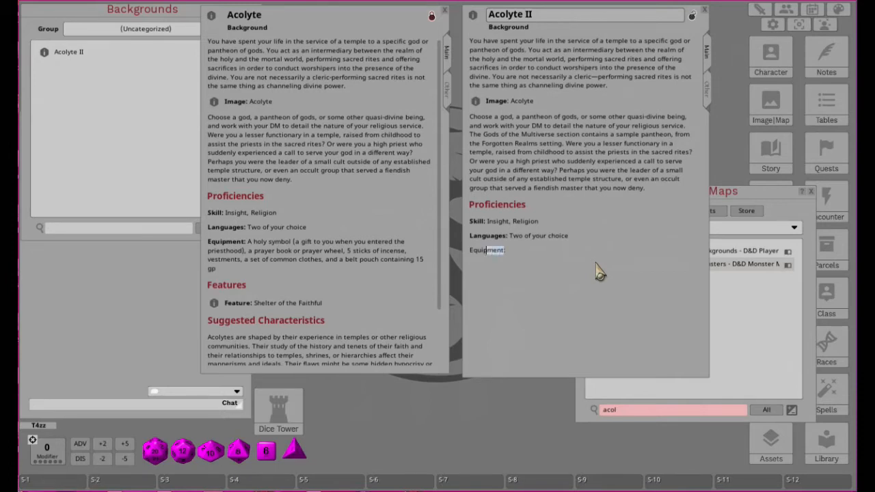
pyautogui.hotkey('ctrl', 'b')
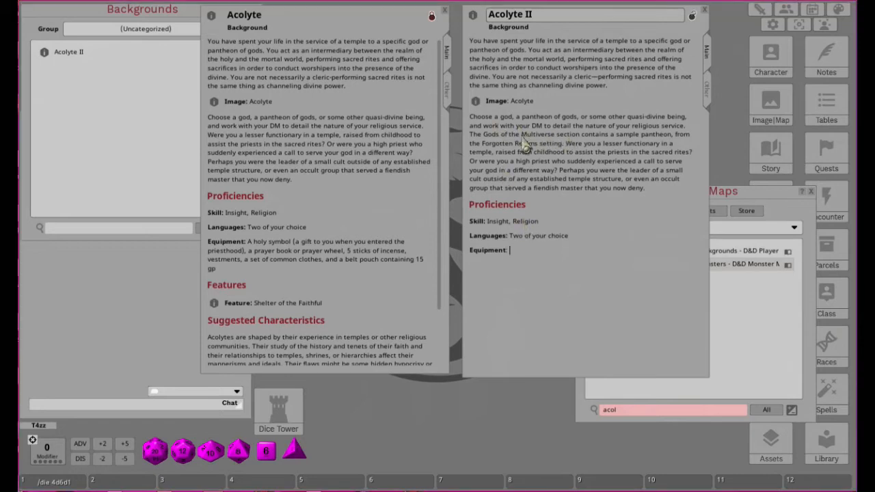
pyautogui.press('ctrl')
pyautogui.write('A holy symbol (a gift to you when you entered the priesthood), a prayer book or prayer wheel, 5 sticks of incense, vestments, a set of common clothes, and a pouch containing 15 gp.')
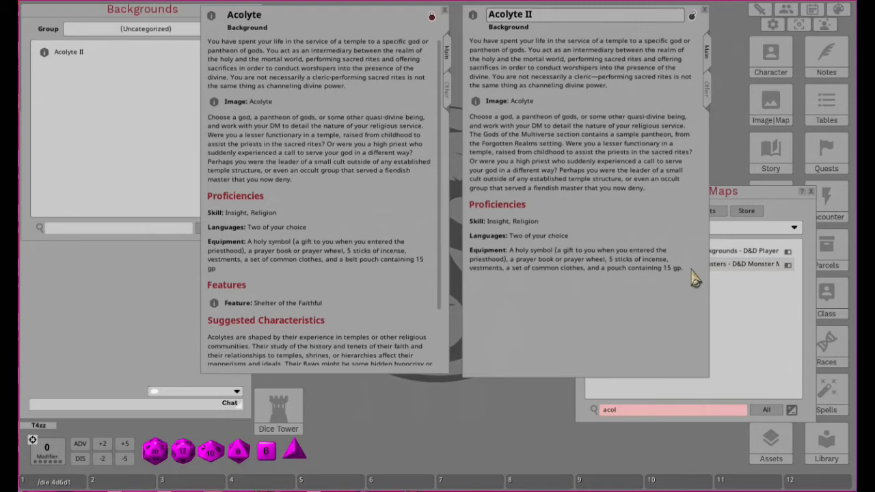
# Step: Add the heading "Features" below the Equipment line in Acolyte II and close the images list
pyautogui.rightClick(472, 286)
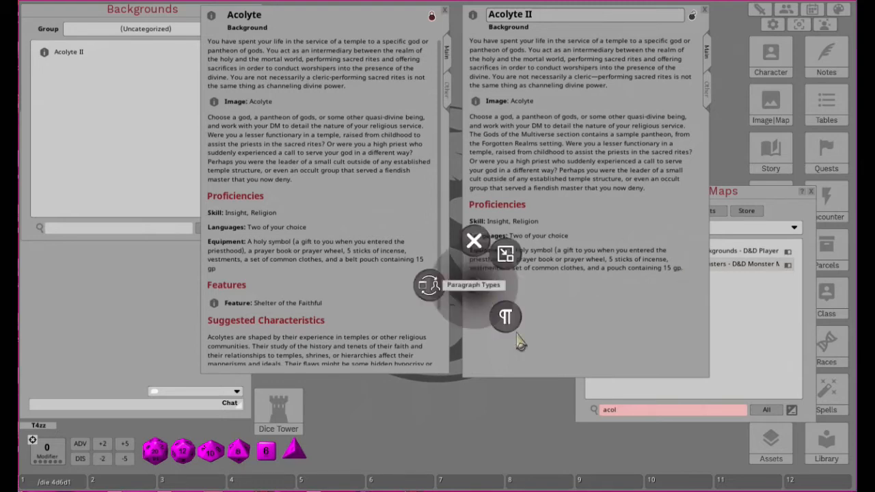
pyautogui.press('shift')
pyautogui.write('Features')
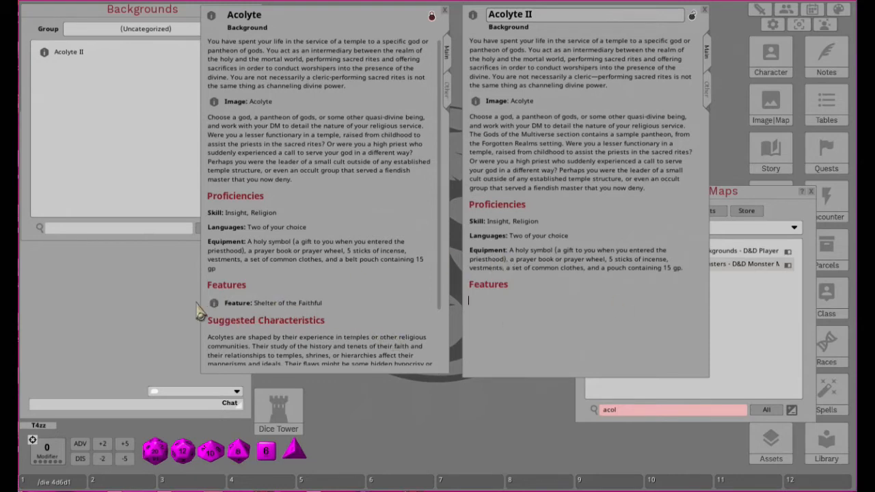
pyautogui.click(810, 191)
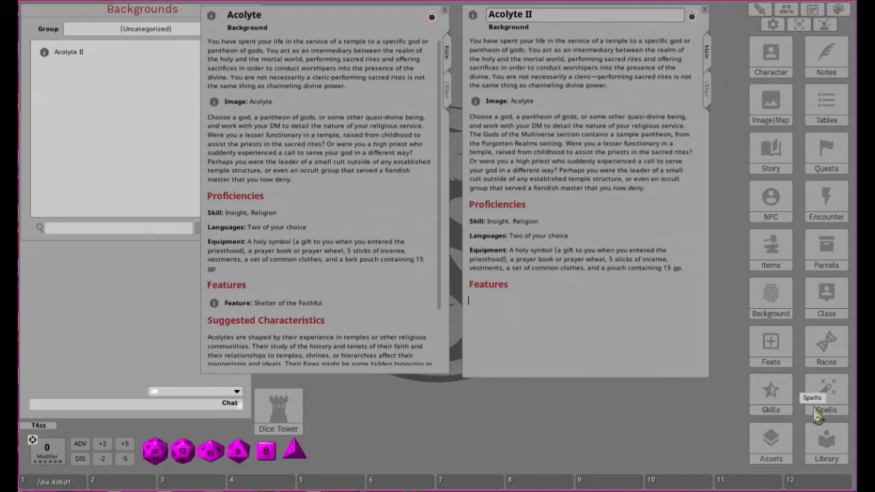
# Step: Examine the Shelter of the Faithful feature linked in the Acolyte record and look through the feats list
pyautogui.click(214, 304)
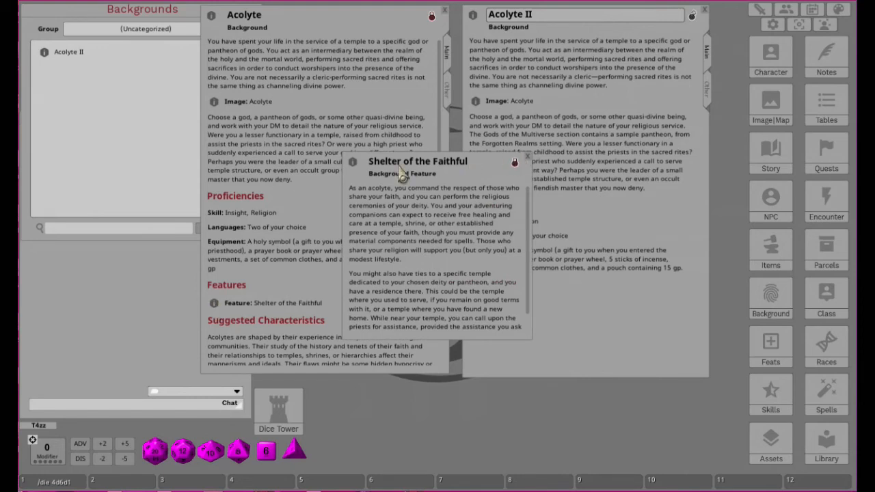
pyautogui.click(527, 158)
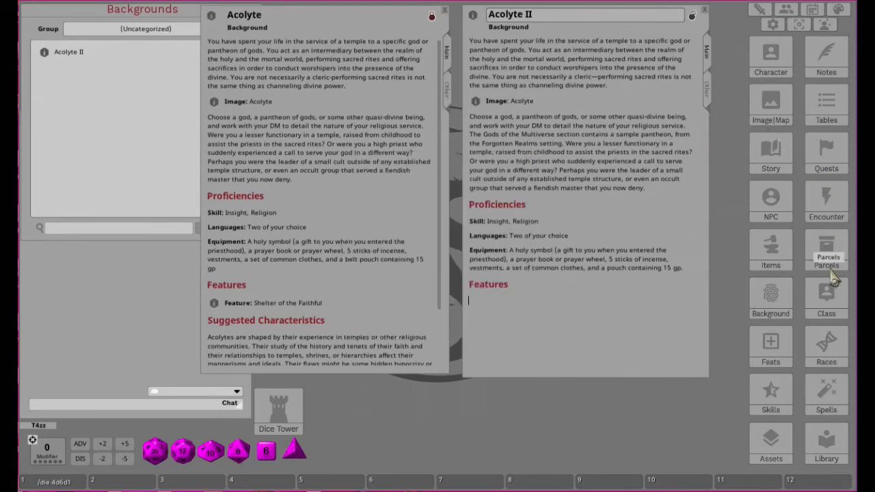
pyautogui.click(779, 350)
pyautogui.scroll(-5, 716, 279)
pyautogui.scroll(-5, 716, 279)
pyautogui.click(835, 181)
# Step: Review the Shelter of the Faithful background feature linked under Features in the original Acolyte record, and close it
pyautogui.moveTo(214, 302); pyautogui.dragTo(214, 306)
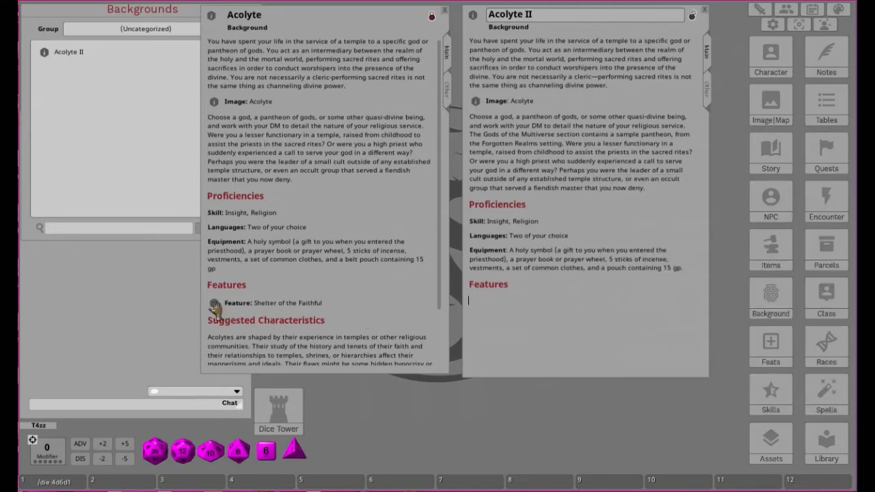
pyautogui.click(214, 306)
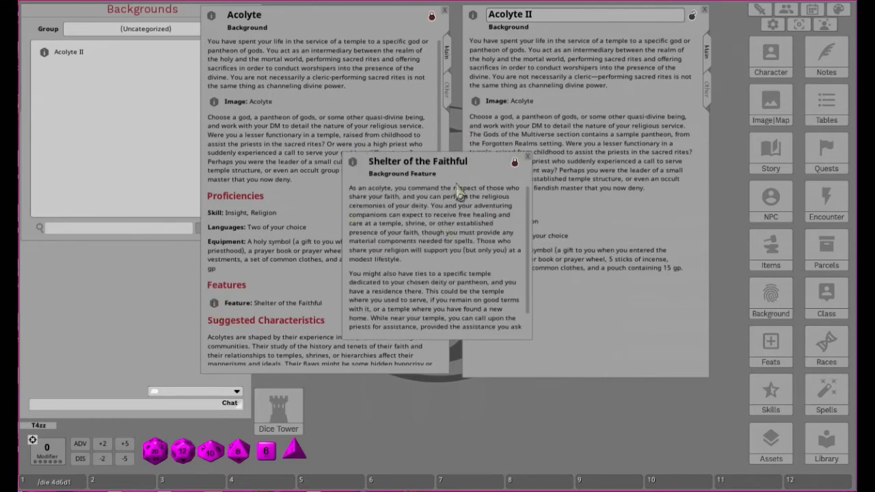
pyautogui.click(527, 159)
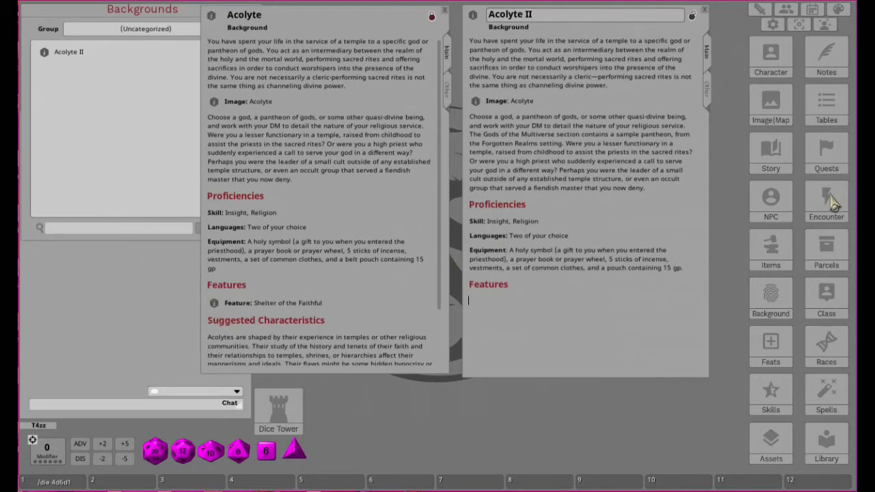
pyautogui.click(214, 306)
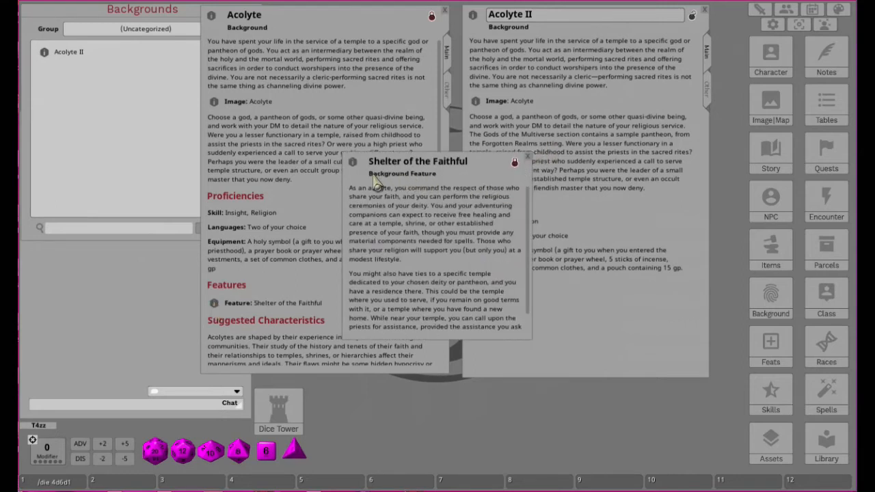
pyautogui.click(529, 157)
# Step: Look through the backgrounds list across all groups for a separate background feature entry, and close the list
pyautogui.click(767, 297)
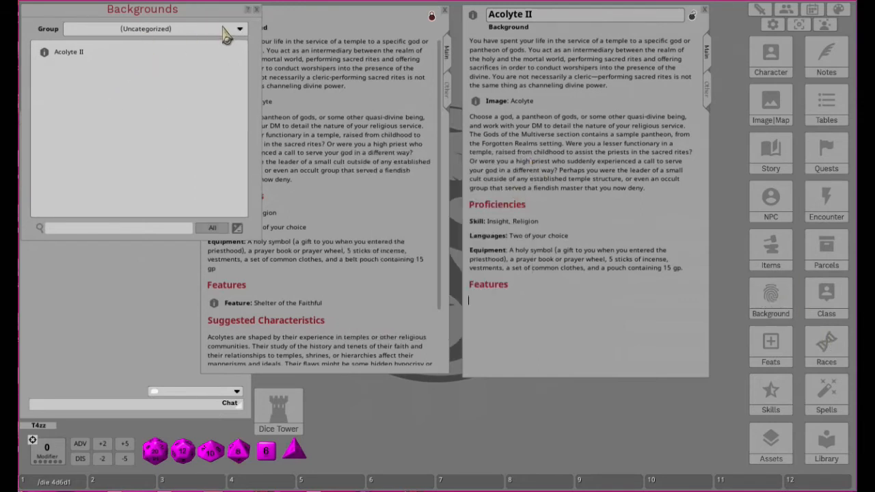
pyautogui.click(239, 29)
pyautogui.scroll(-1, 182, 60)
pyautogui.scroll(1, 182, 60)
pyautogui.click(96, 29)
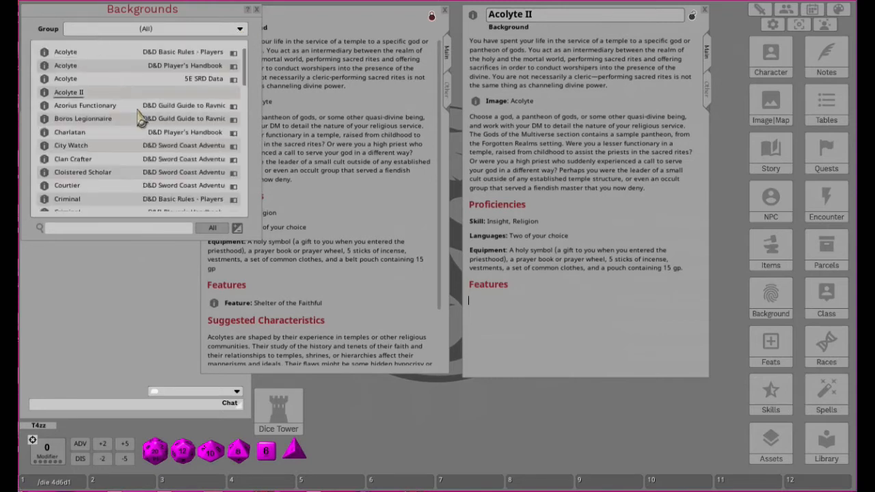
pyautogui.scroll(-10, 130, 115)
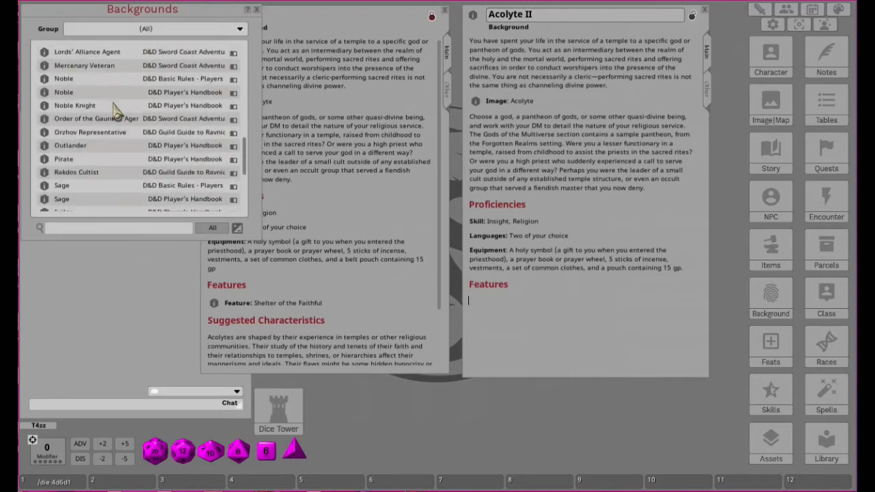
pyautogui.scroll(-4, 116, 111)
pyautogui.scroll(8, 117, 115)
pyautogui.scroll(8, 118, 115)
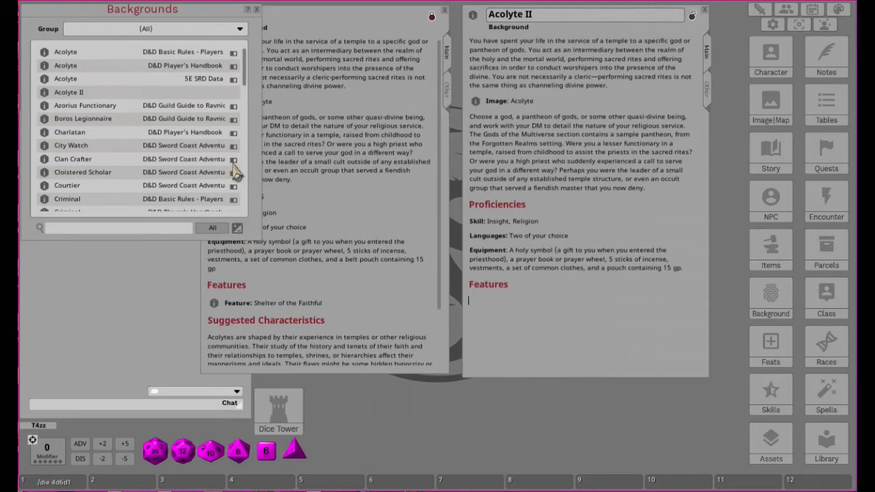
pyautogui.scroll(-7, 198, 113)
pyautogui.scroll(-5, 197, 116)
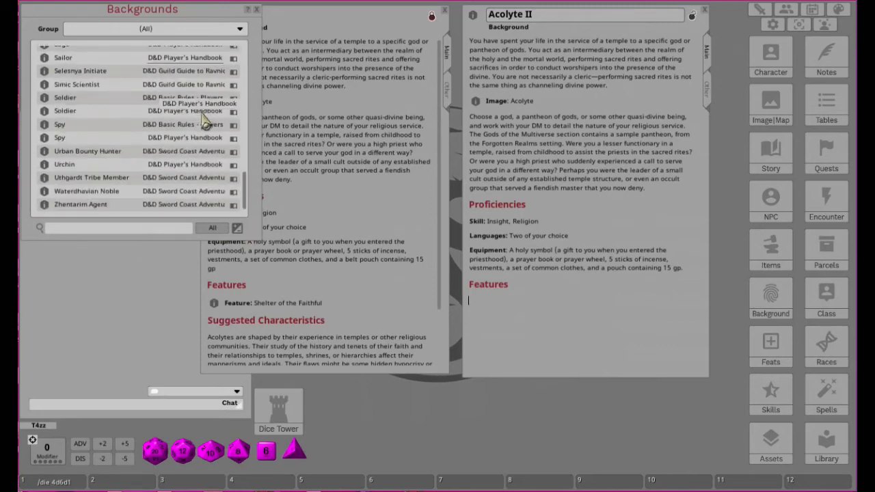
pyautogui.scroll(12, 205, 120)
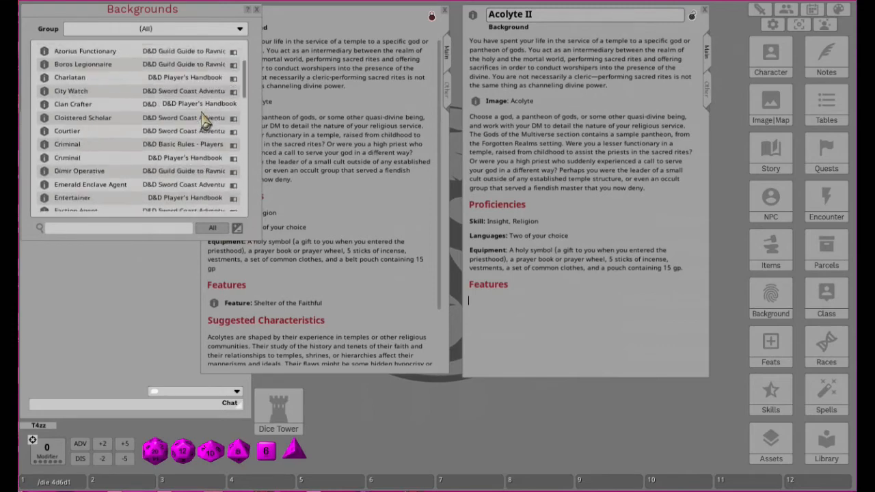
pyautogui.click(256, 10)
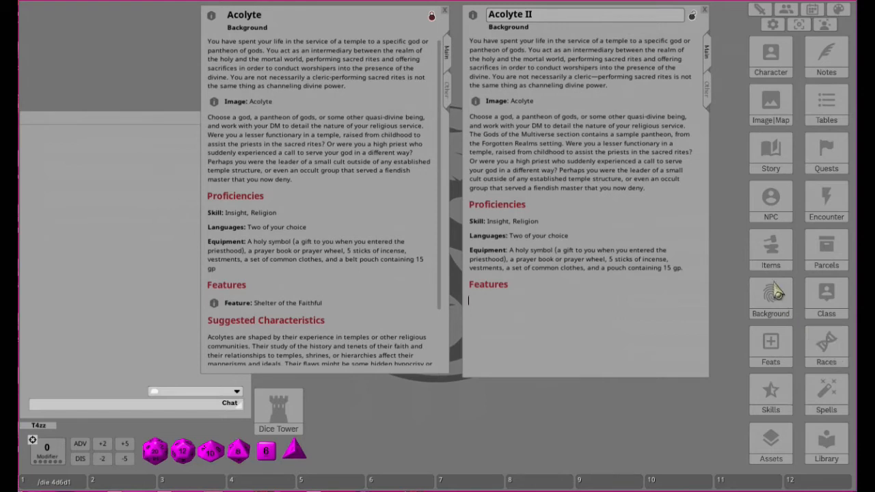
# Step: Check the classes list and its available groups for background features, and close the list
pyautogui.click(827, 299)
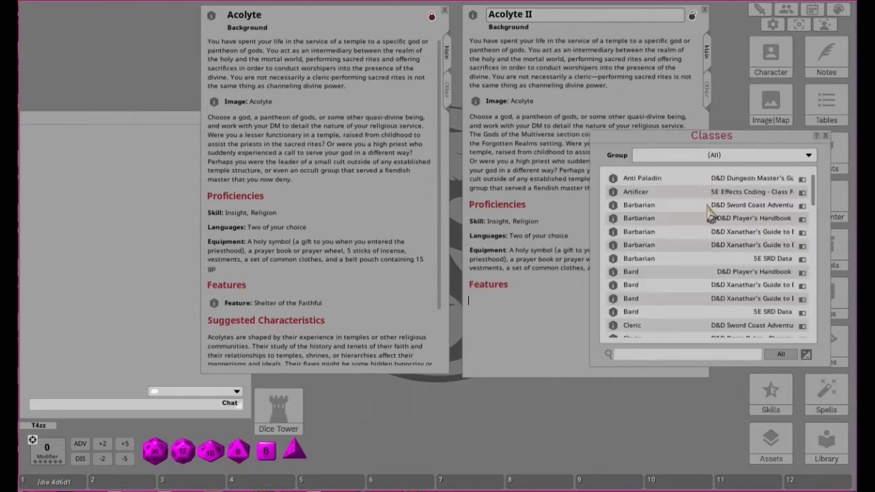
pyautogui.click(711, 157)
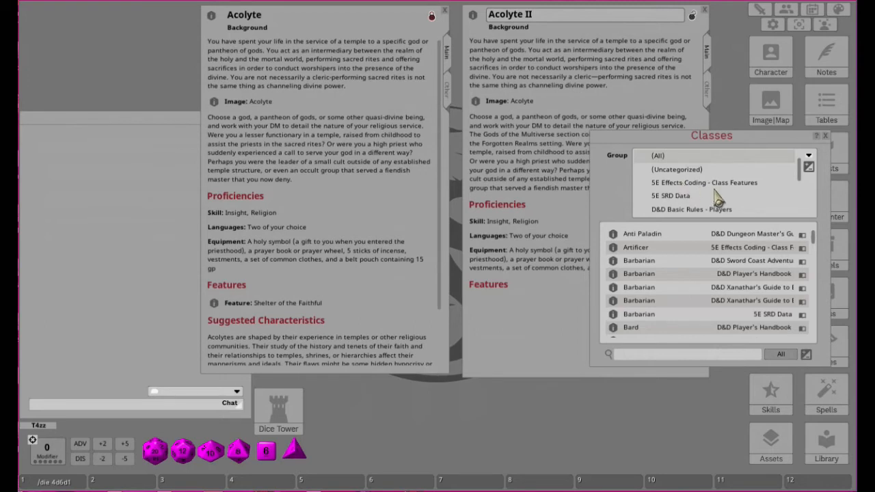
pyautogui.scroll(-2, 718, 200)
pyautogui.scroll(-1, 718, 200)
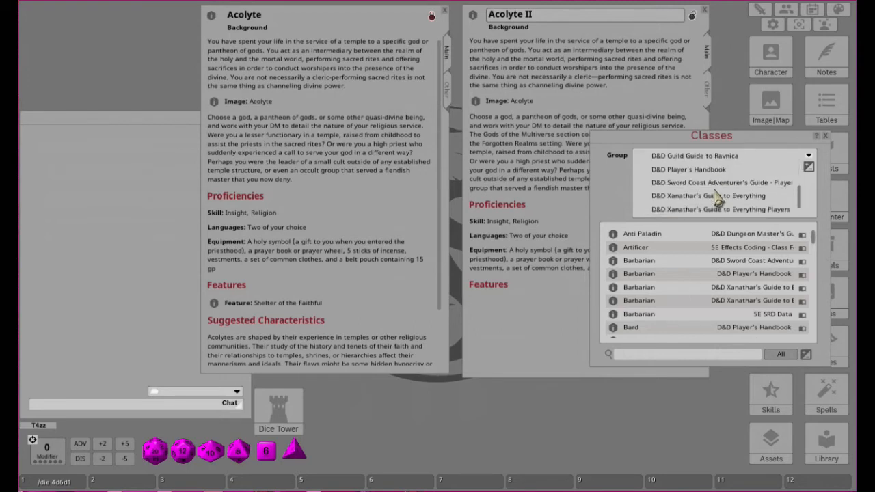
pyautogui.scroll(5, 718, 199)
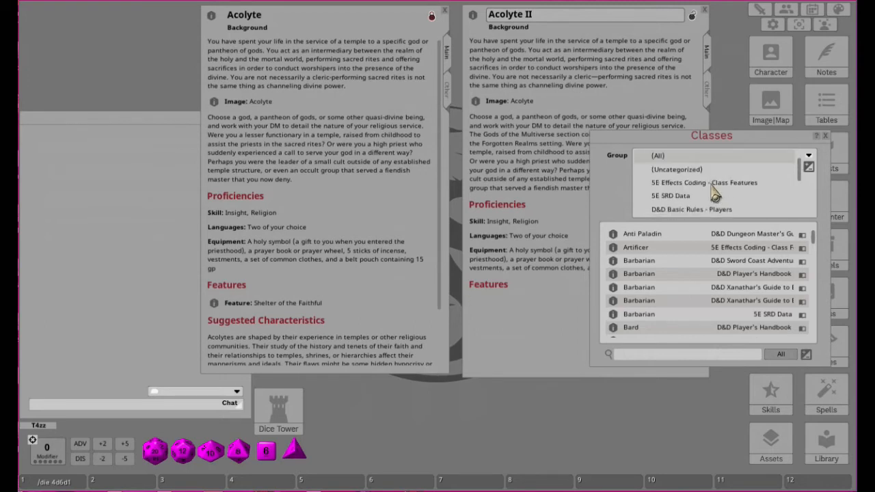
pyautogui.click(826, 136)
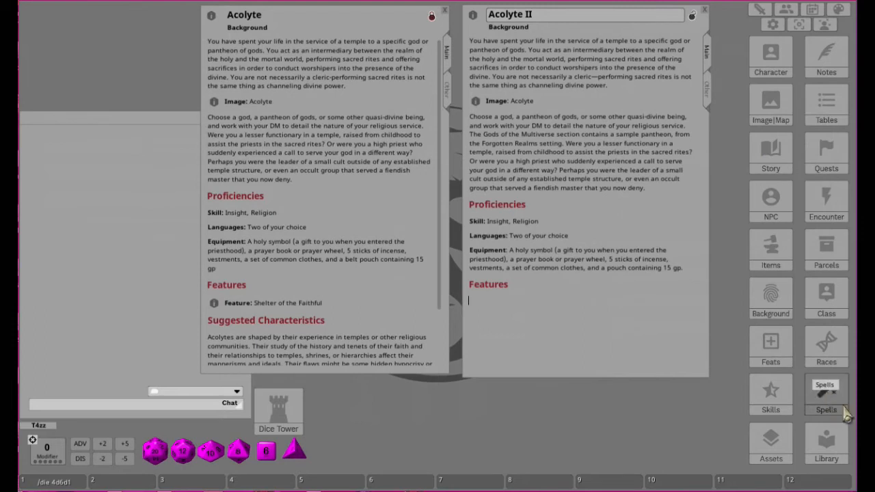
# Step: Search the spells list for "feature" and close the list
pyautogui.click(825, 396)
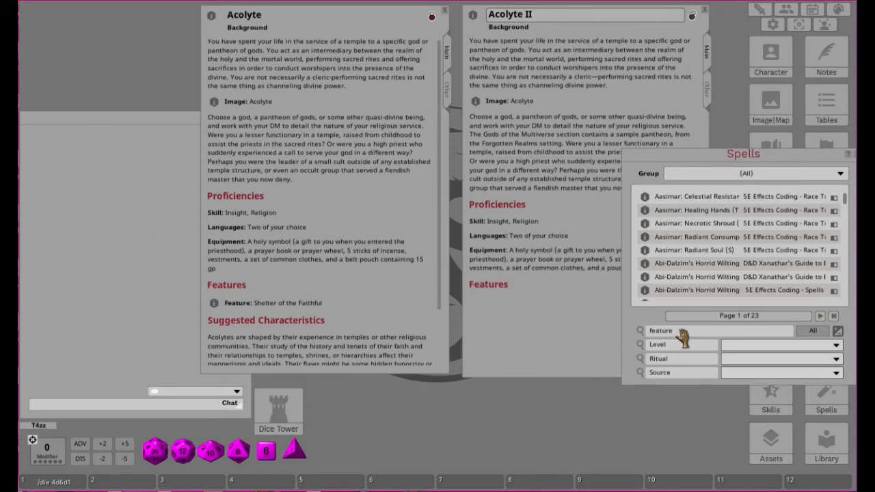
pyautogui.press('Return')
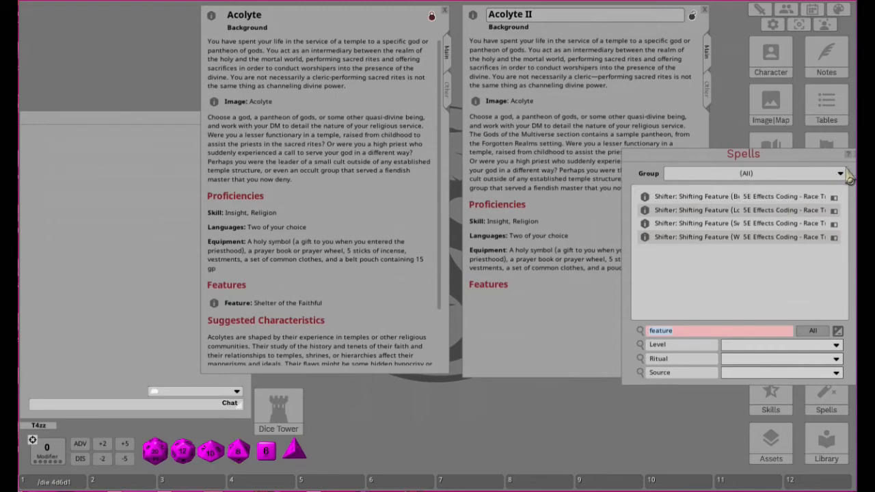
pyautogui.moveTo(805, 155); pyautogui.dragTo(750, 148)
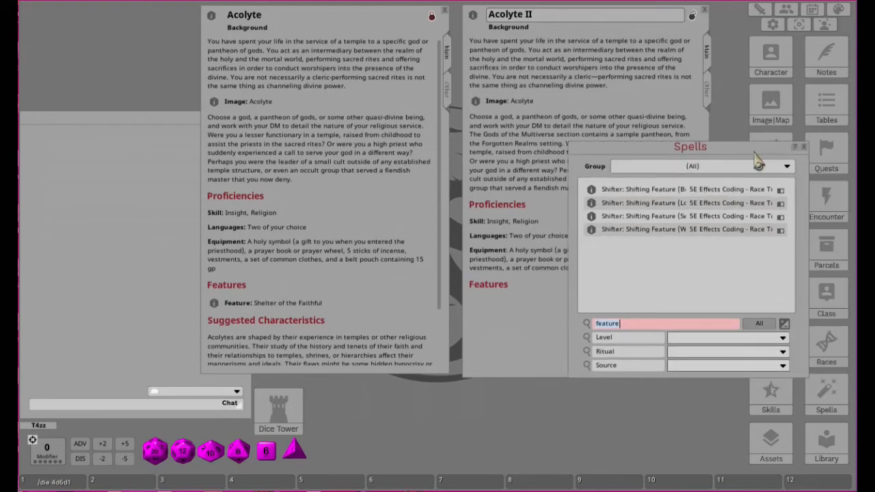
pyautogui.click(802, 148)
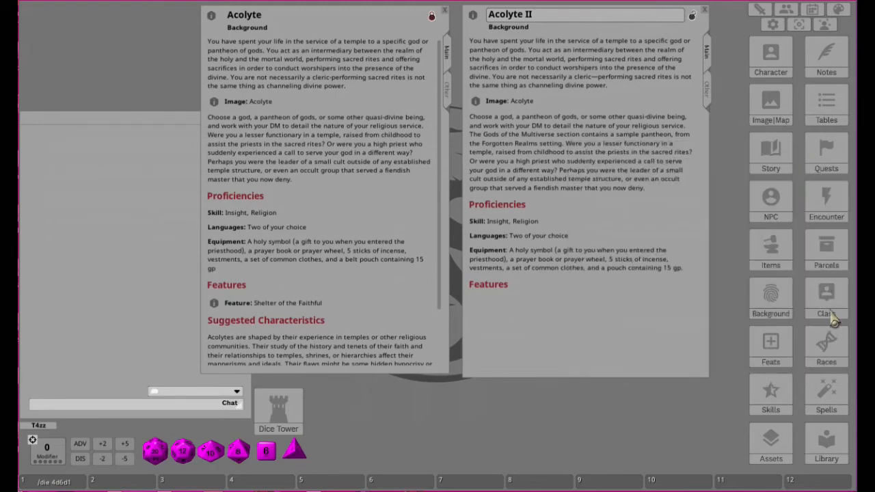
# Step: Examine the D&D Player's Handbook module's backgrounds in the library, open its Acolyte entry, and close the library windows
pyautogui.click(827, 449)
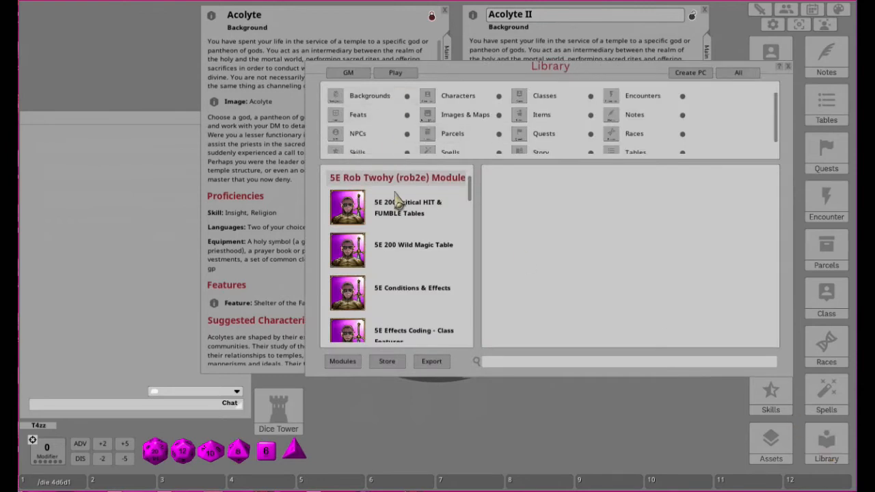
pyautogui.scroll(-5, 416, 273)
pyautogui.scroll(-2, 419, 274)
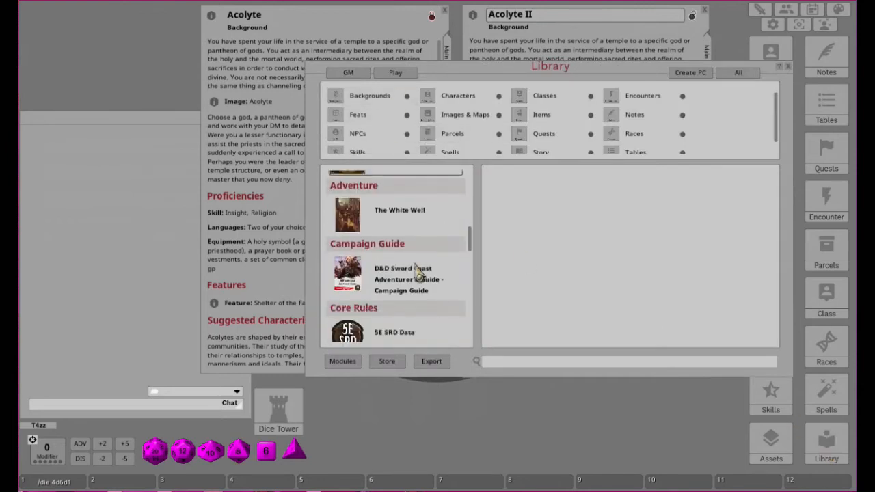
pyautogui.scroll(-5, 416, 270)
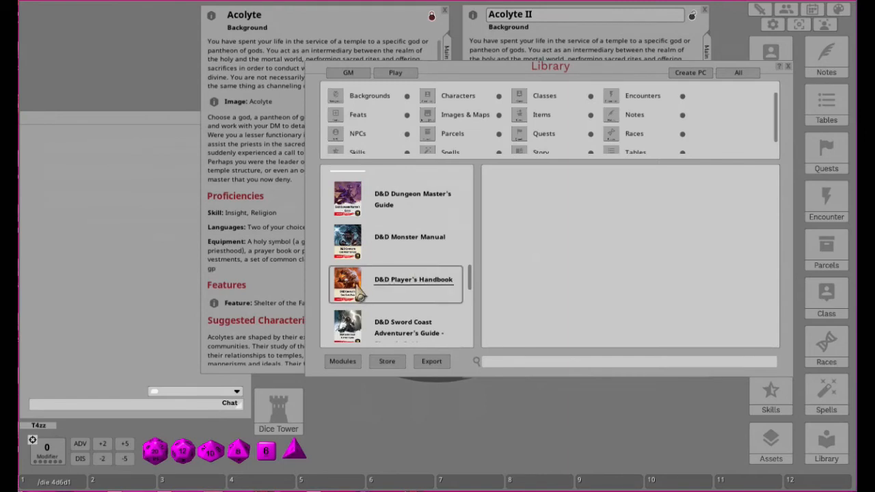
pyautogui.click(413, 284)
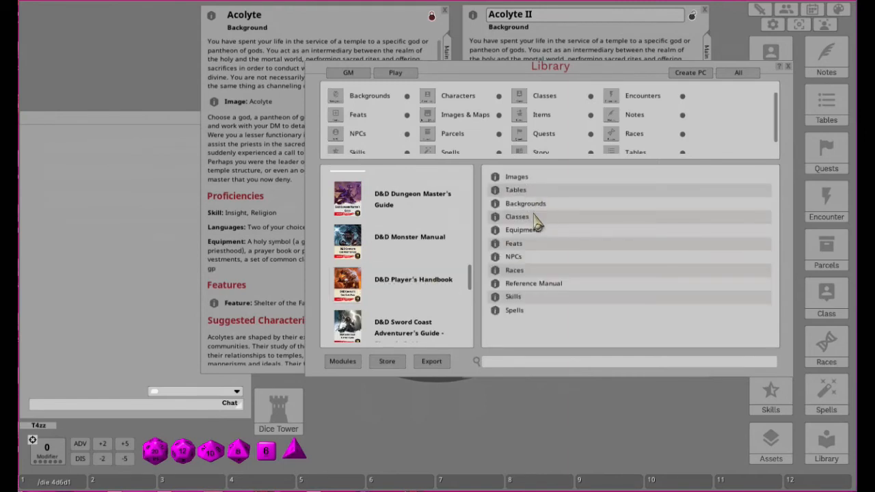
pyautogui.click(510, 204)
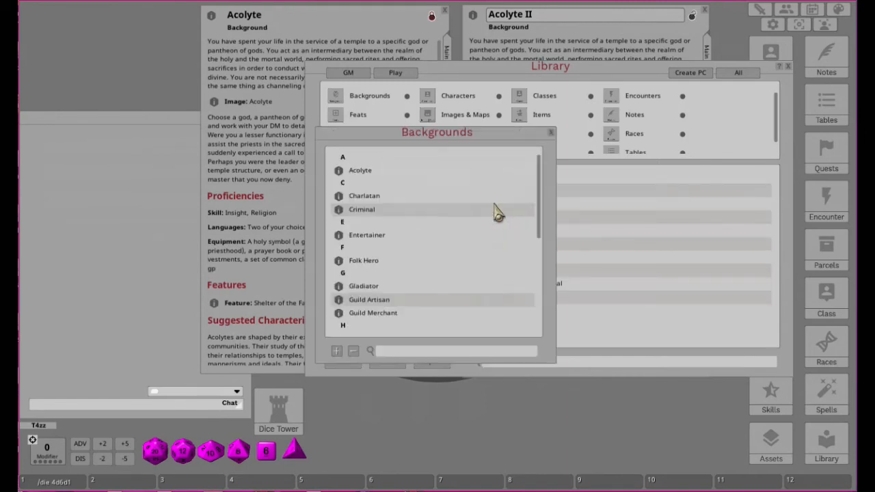
pyautogui.click(340, 172)
pyautogui.moveTo(496, 141); pyautogui.dragTo(600, 191)
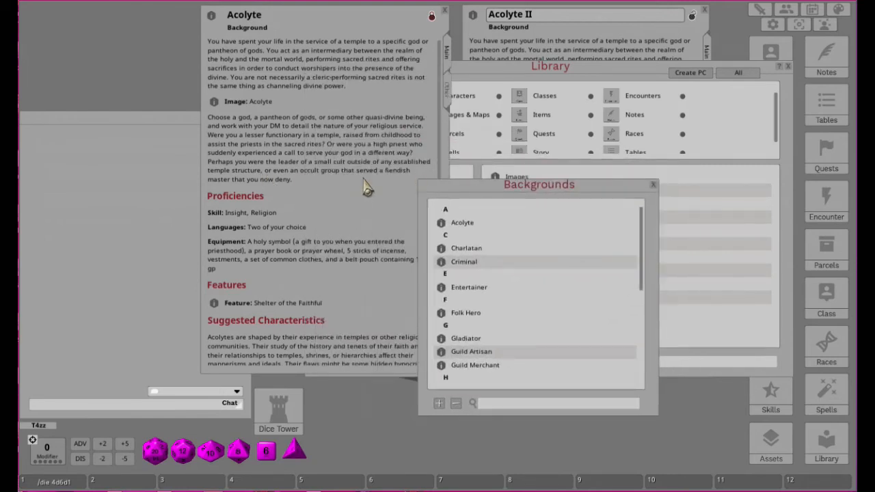
pyautogui.click(652, 183)
pyautogui.moveTo(620, 82); pyautogui.dragTo(561, 121)
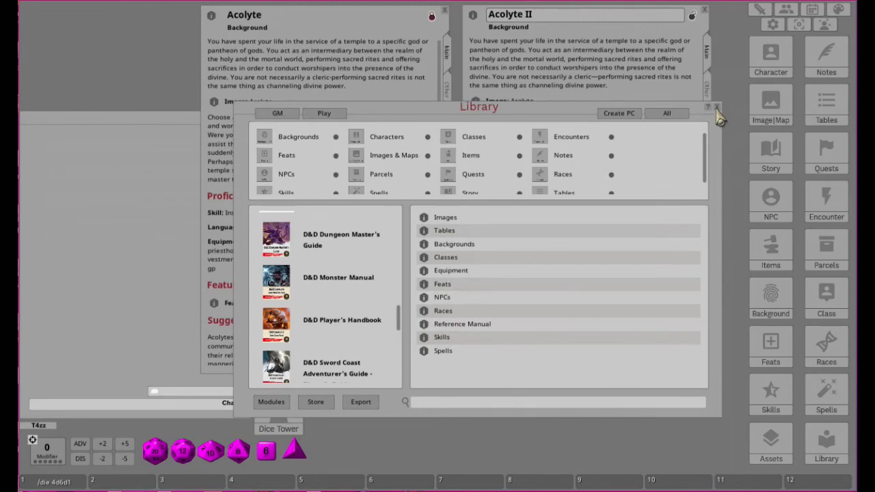
pyautogui.click(716, 107)
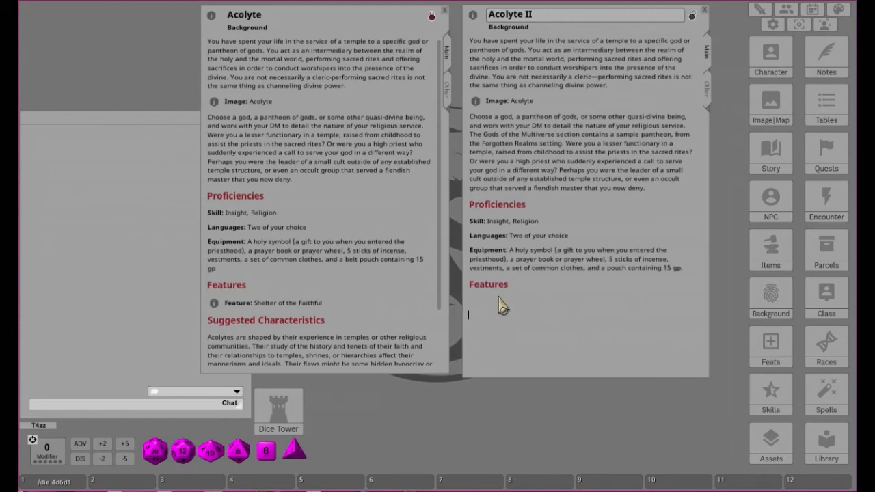
# Step: Add the heading "Suggested Characteristics" below the Features section of Acolyte II and place the cursor on the line beneath it
pyautogui.scroll(-2, 335, 157)
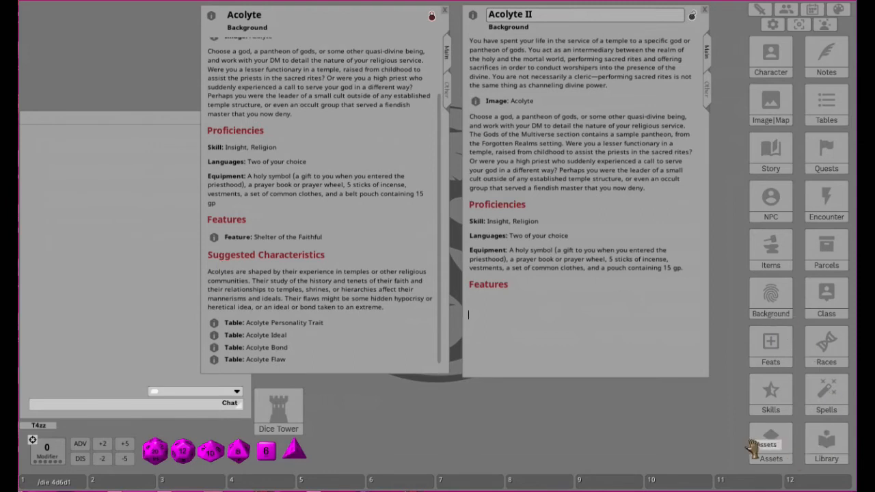
pyautogui.rightClick(479, 318)
pyautogui.click(510, 350)
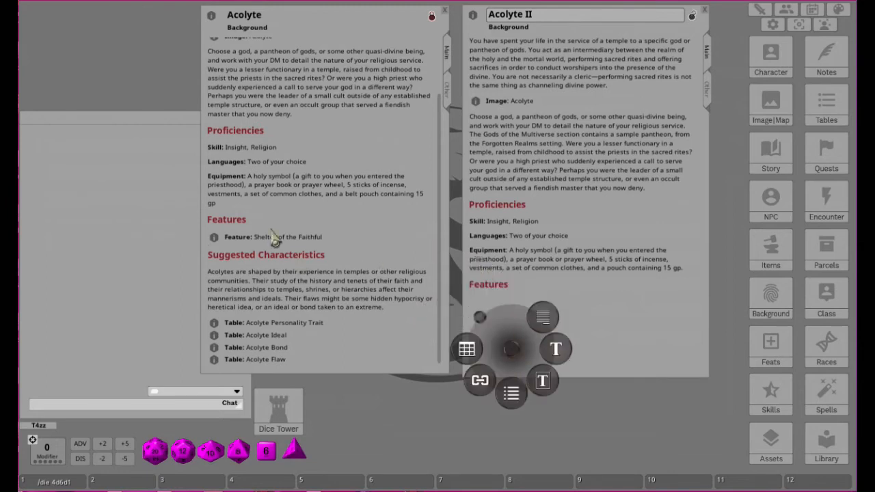
pyautogui.click(555, 350)
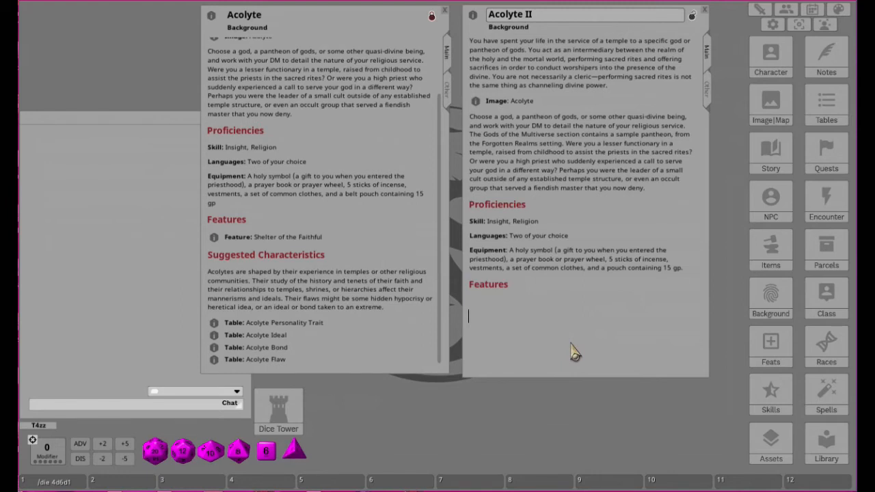
pyautogui.write('Suggested Char')
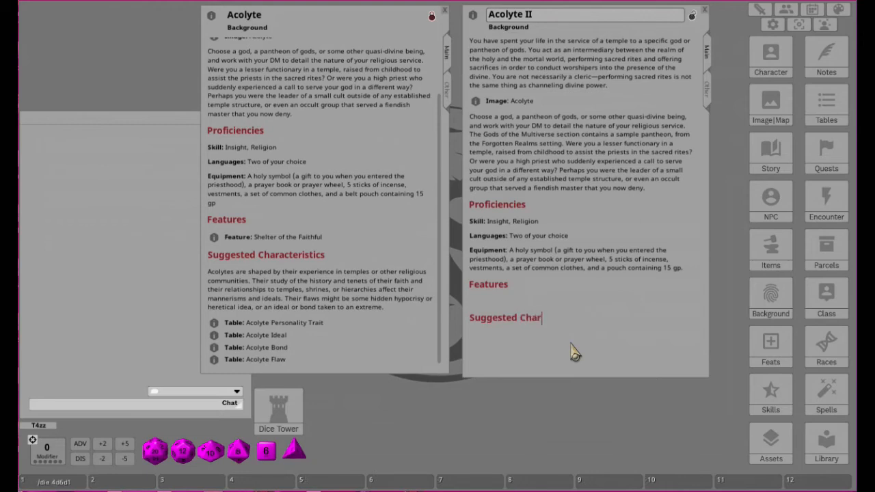
pyautogui.write('acteristics')
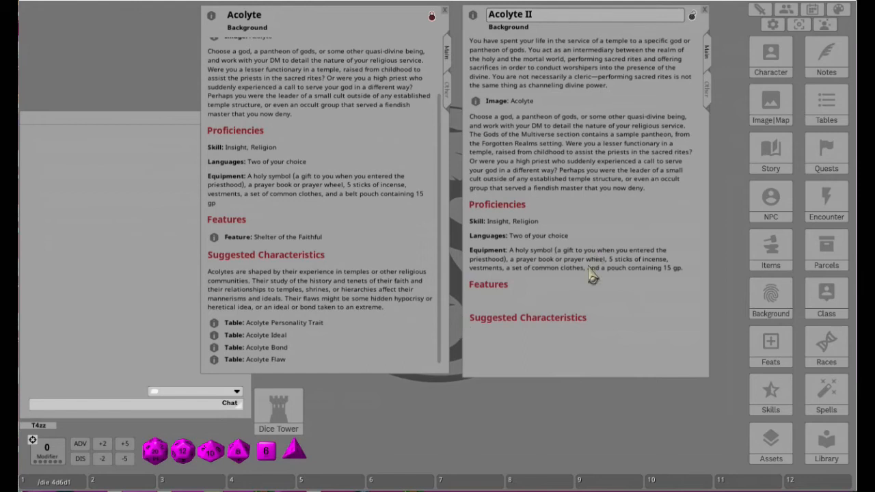
pyautogui.rightClick(473, 335)
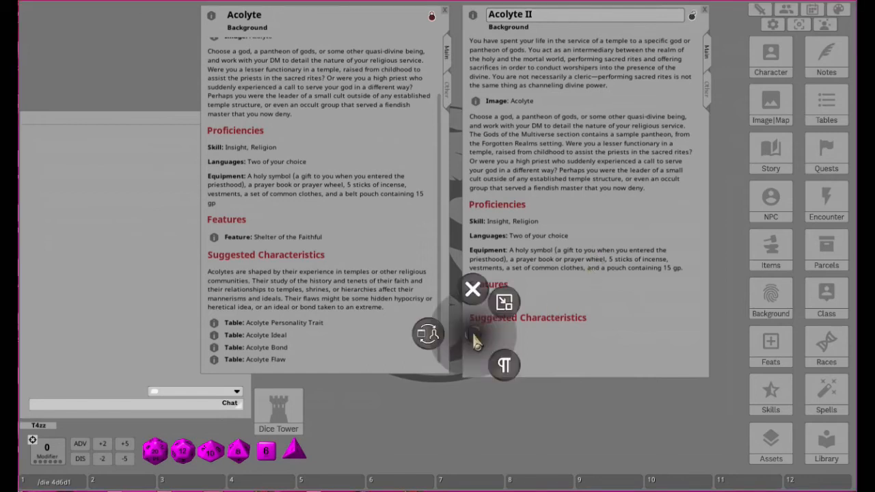
pyautogui.click(473, 334)
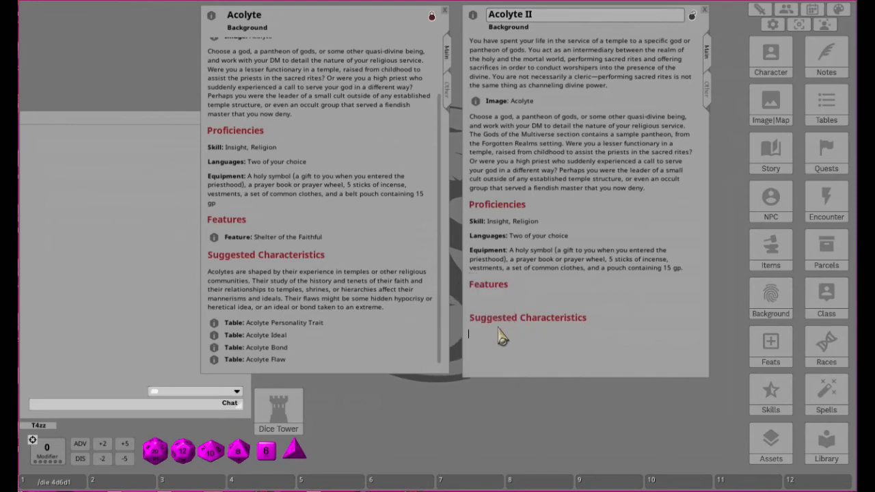
# Step: Enter the original Acolyte's descriptive paragraph under Suggested Characteristics in Acolyte II and add a blank line below it
pyautogui.write('Acolytes are shaped by their experience in temples or other religious communities. Their study of the history and tenets of their faith and their relationships to temples, shrines, or hierarchies affect their mannerisms and ideals. Their flaws might be some hidden hypocrisy or heretical idea, or an ideal or bond taken to an extreme.')
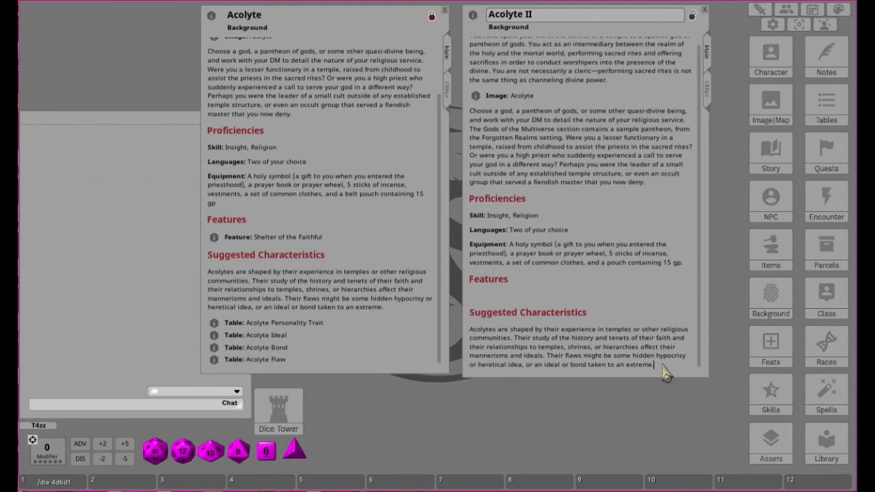
pyautogui.press('Return')
pyautogui.press('Return')
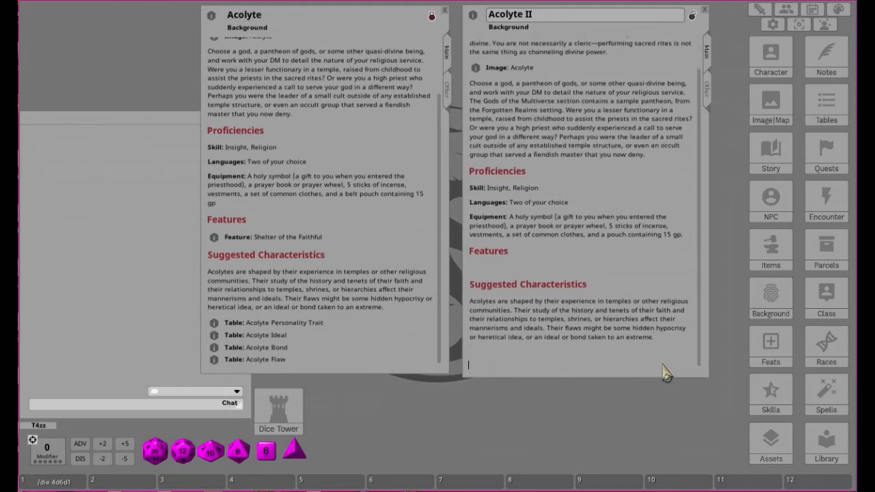
pyautogui.press('BackSpace')
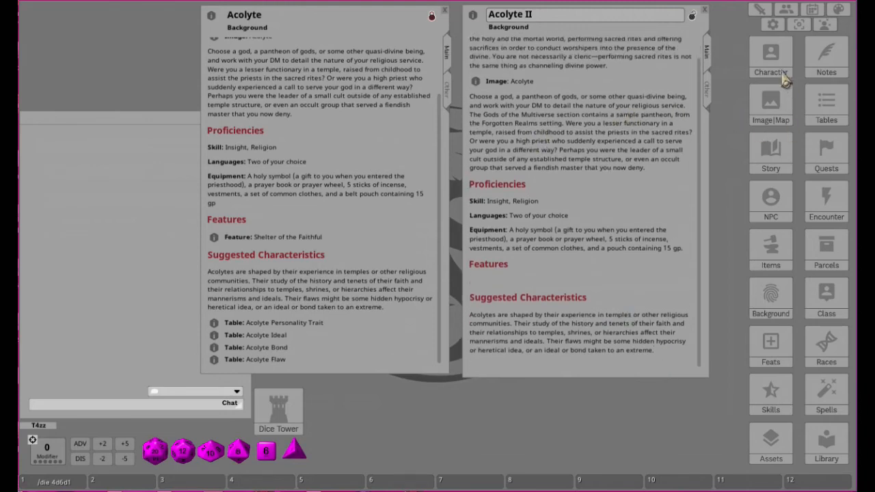
# Step: Rearrange the two background windows to make room, open the tables list beside them and search it for "acolyte"
pyautogui.moveTo(360, 16); pyautogui.dragTo(188, 13)
pyautogui.moveTo(654, 30); pyautogui.dragTo(482, 30)
pyautogui.click(841, 116)
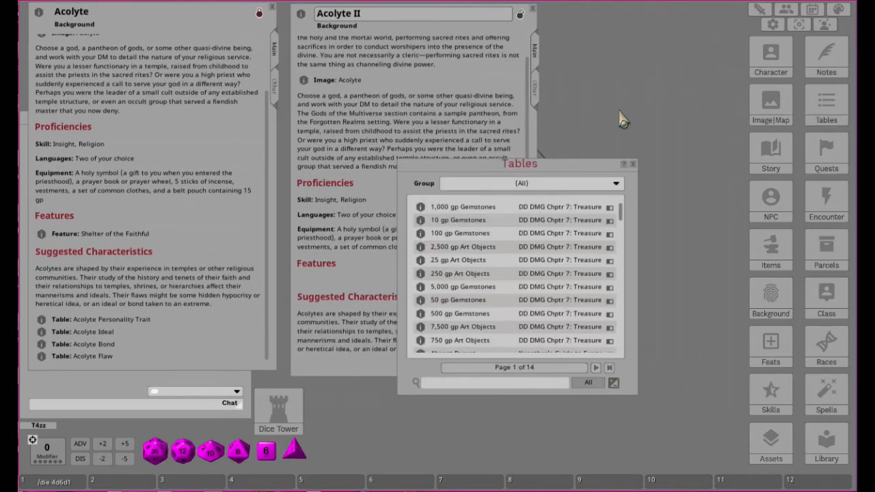
pyautogui.moveTo(493, 168); pyautogui.dragTo(660, 78)
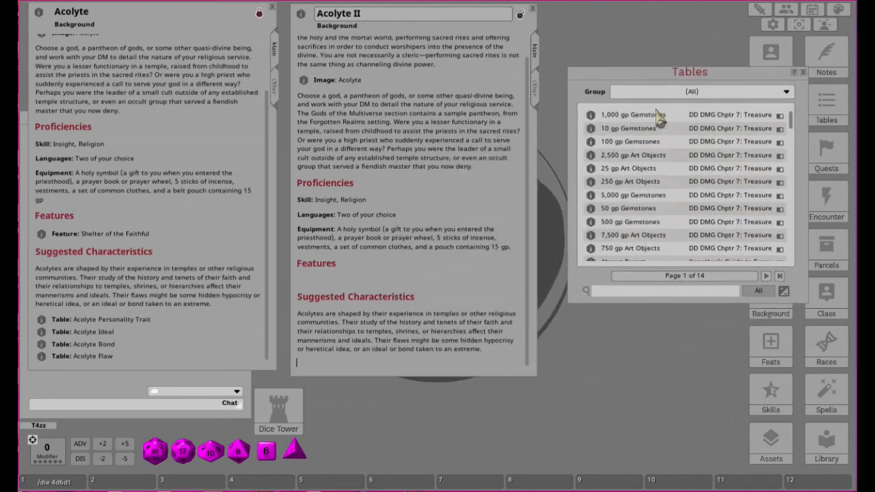
pyautogui.click(635, 293)
pyautogui.write('aco')
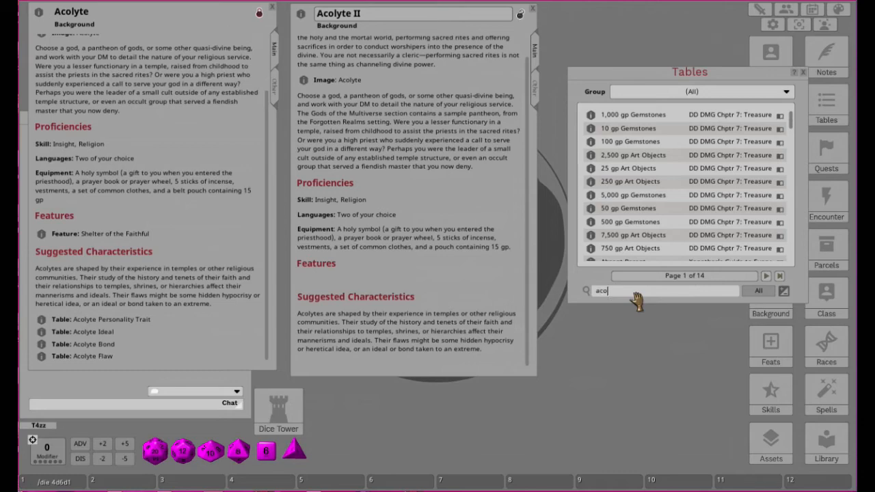
pyautogui.write('lyte')
pyautogui.press('Return')
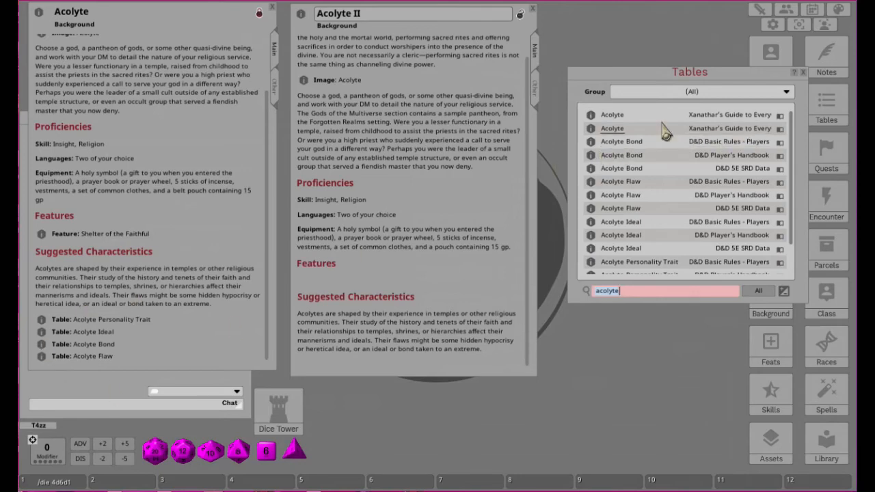
# Step: Link the Player's Handbook tables Acolyte Personality Trait and Acolyte Ideal on separate lines below the Suggested Characteristics paragraph
pyautogui.click(390, 368)
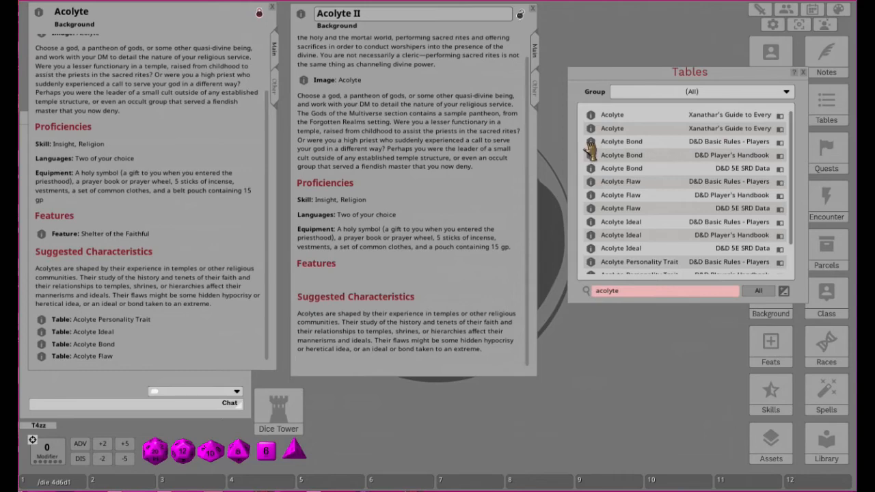
pyautogui.scroll(-2, 677, 188)
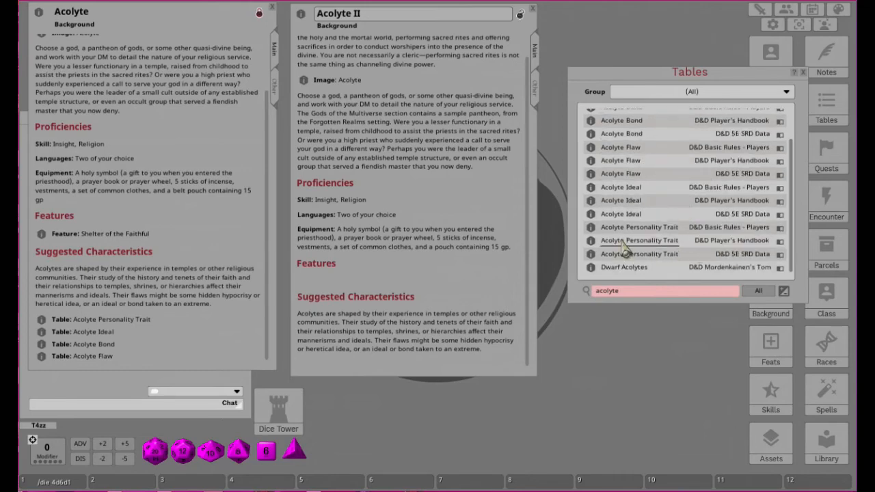
pyautogui.moveTo(594, 244); pyautogui.dragTo(324, 370)
pyautogui.click(402, 372)
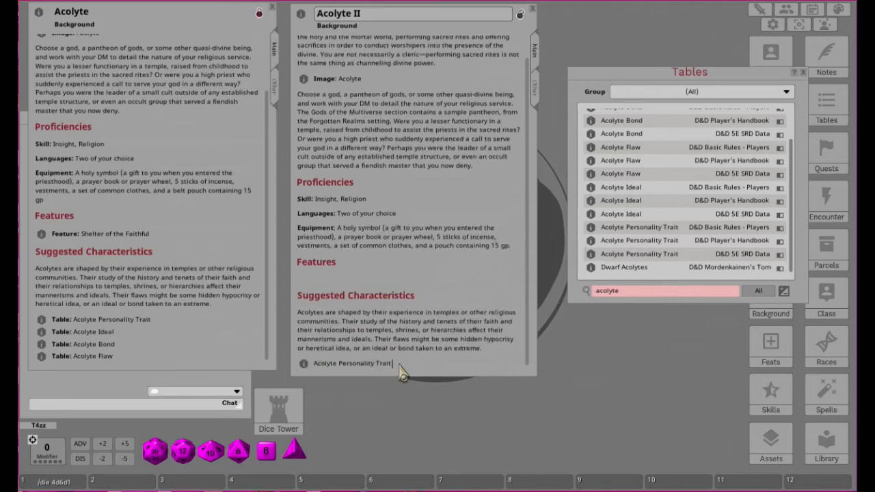
pyautogui.press('Return')
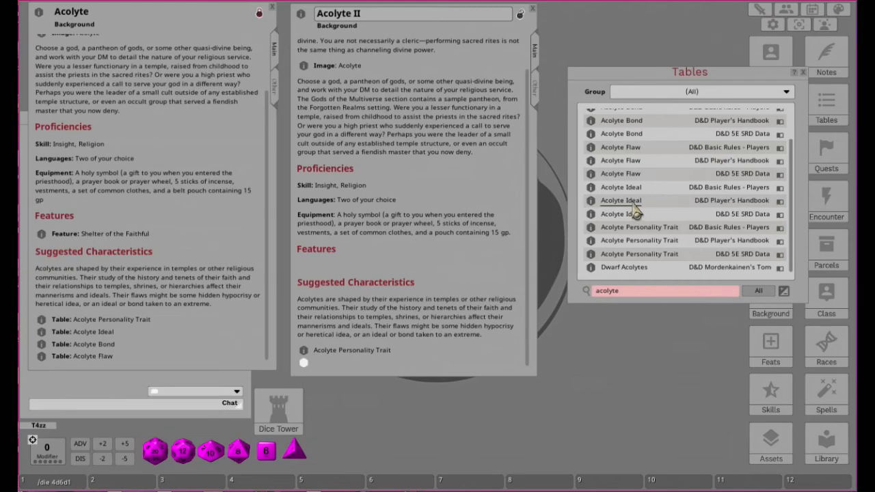
pyautogui.moveTo(591, 202); pyautogui.dragTo(341, 367)
pyautogui.moveTo(308, 366); pyautogui.dragTo(304, 365)
pyautogui.press('Return')
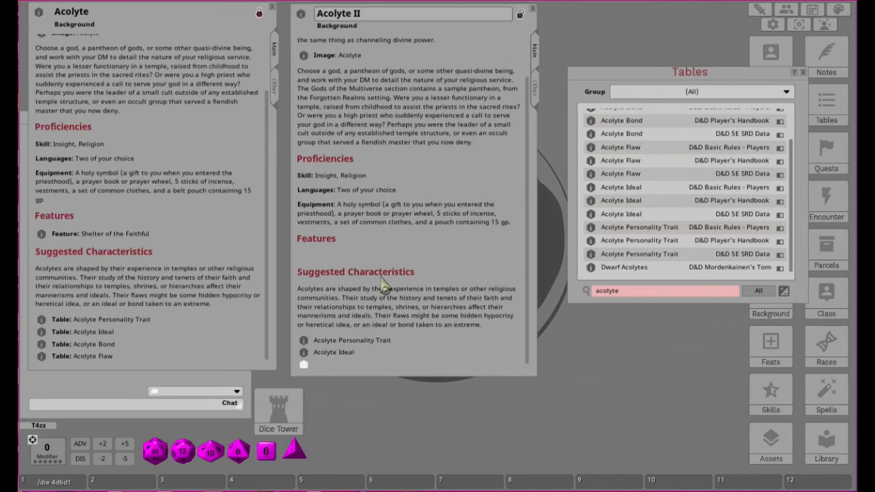
# Step: Link the Player's Handbook tables Acolyte Bond and Acolyte Flaw on separate lines below the Acolyte Ideal link
pyautogui.scroll(2, 696, 215)
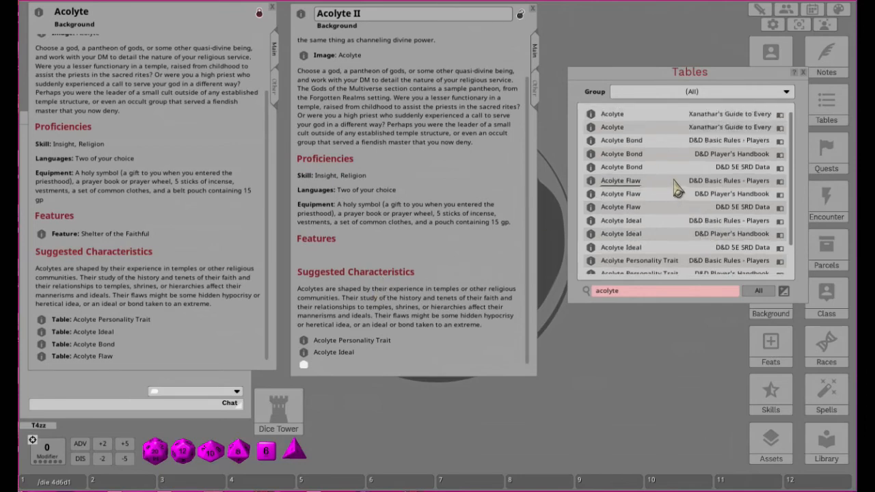
pyautogui.moveTo(590, 156); pyautogui.dragTo(305, 365)
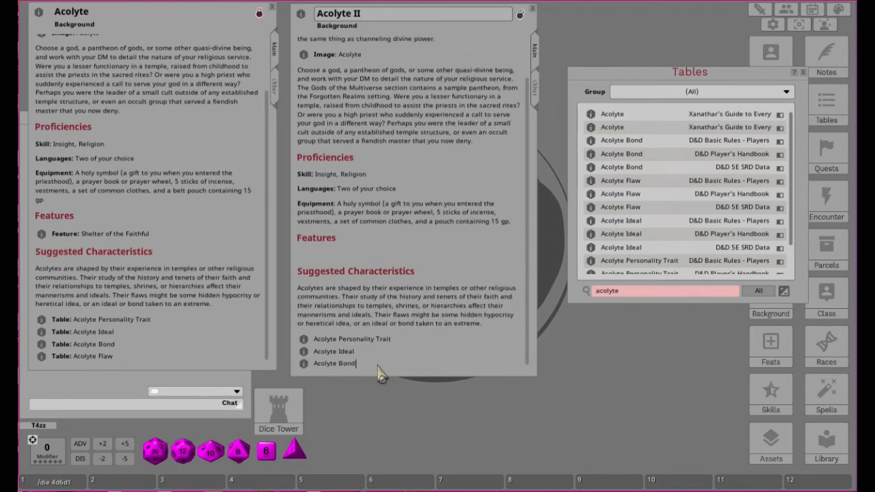
pyautogui.press('Return')
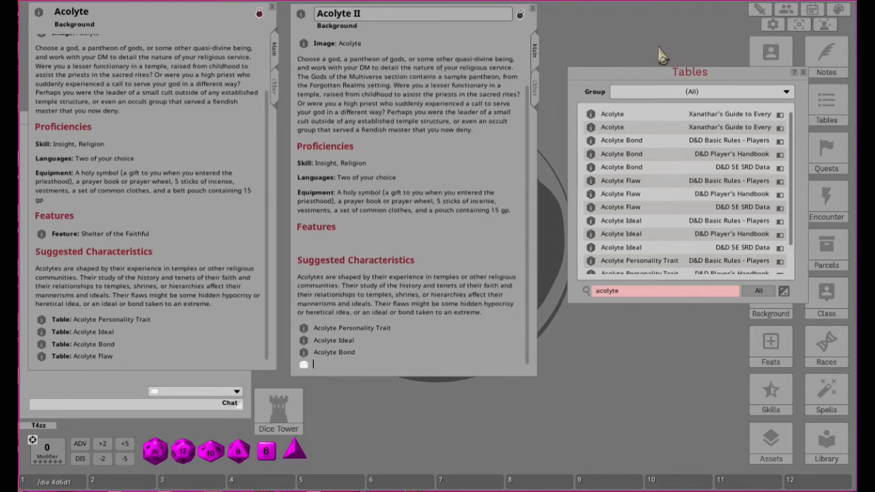
pyautogui.moveTo(614, 202); pyautogui.dragTo(305, 368)
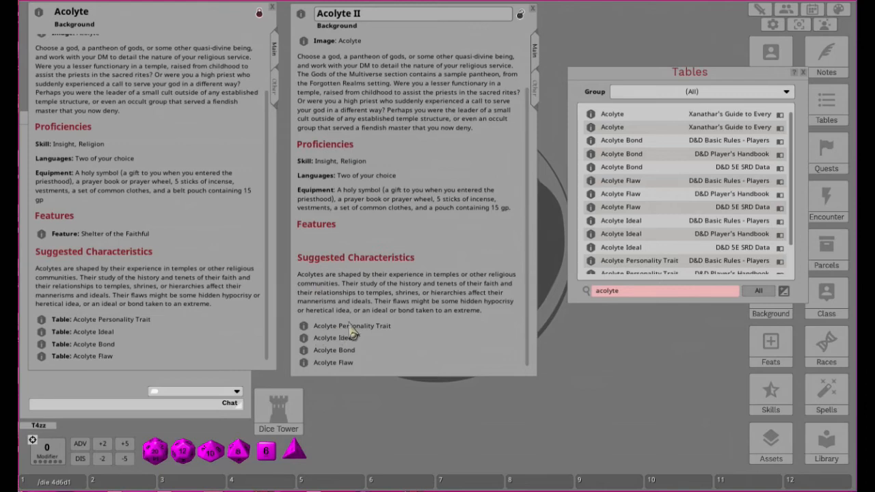
# Step: Prefix the Acolyte Personality Trait link with the label "Table:" in bold
pyautogui.press('shift')
pyautogui.write('Table:')
pyautogui.hotkey('shift', 'Left')
pyautogui.hotkey('shift', 'Left')
pyautogui.hotkey('ctrl', 'shift', 'Left')
pyautogui.hotkey('ctrl', 'b')
pyautogui.hotkey('shift', 'Left')
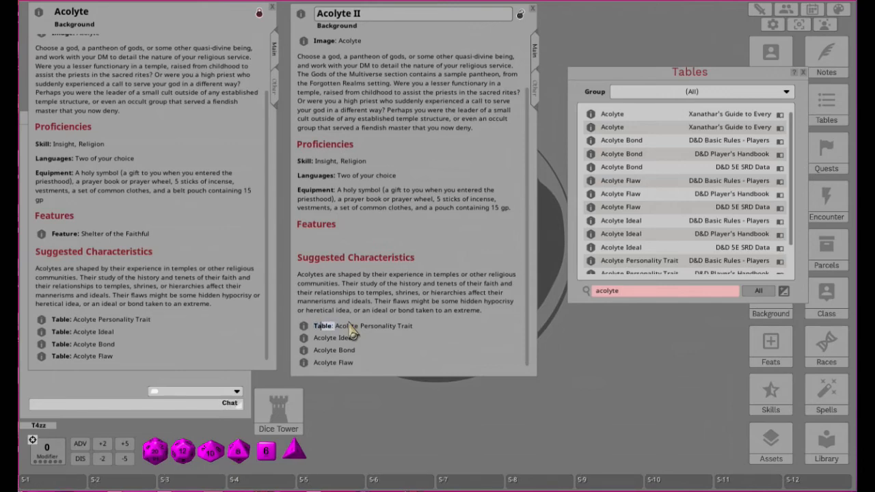
# Step: Prefix the Acolyte Ideal, Acolyte Bond and Acolyte Flaw links with the bold label "Table:", undoing the stray line break
pyautogui.press('ctrl')
pyautogui.write('Table:')
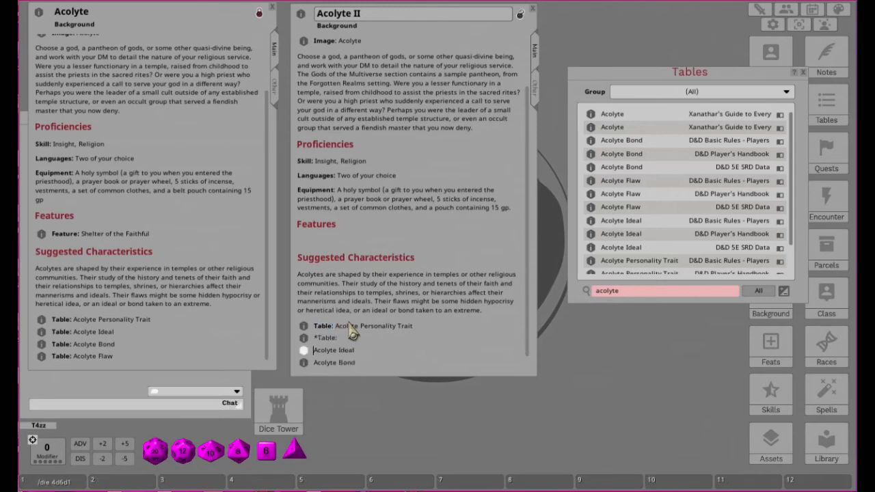
pyautogui.press('ctrl')
pyautogui.hotkey('ctrl', 'z')
pyautogui.write('Tamle: Table:')
pyautogui.click(315, 363)
pyautogui.write('Table:')
pyautogui.press('Home')
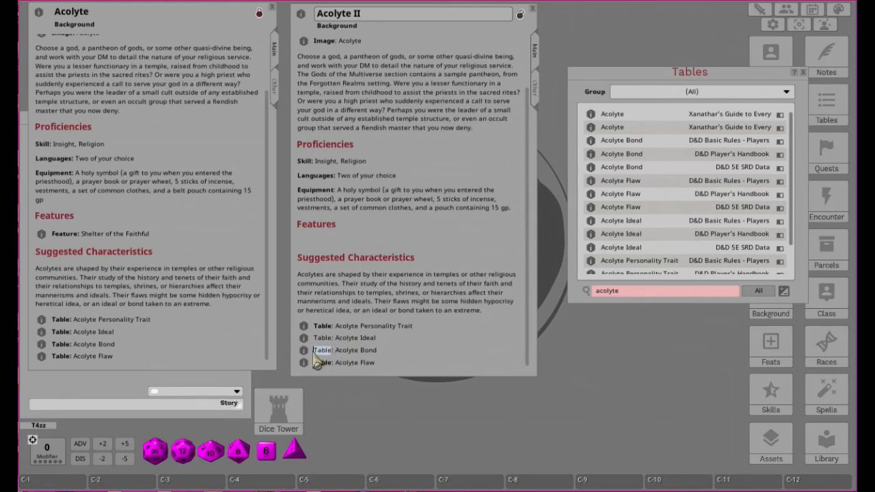
pyautogui.press('Up')
pyautogui.press('Up')
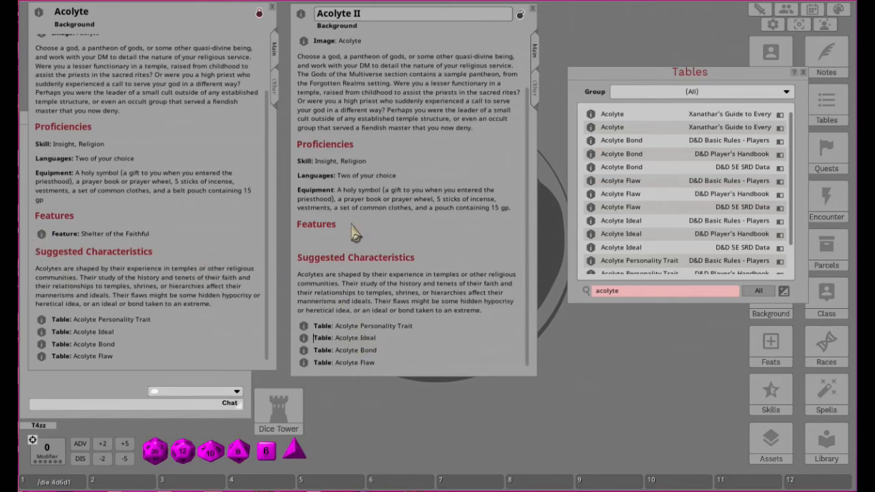
# Step: Close the tables list, lock the Acolyte II record, and close both background windows
pyautogui.scroll(1, 402, 206)
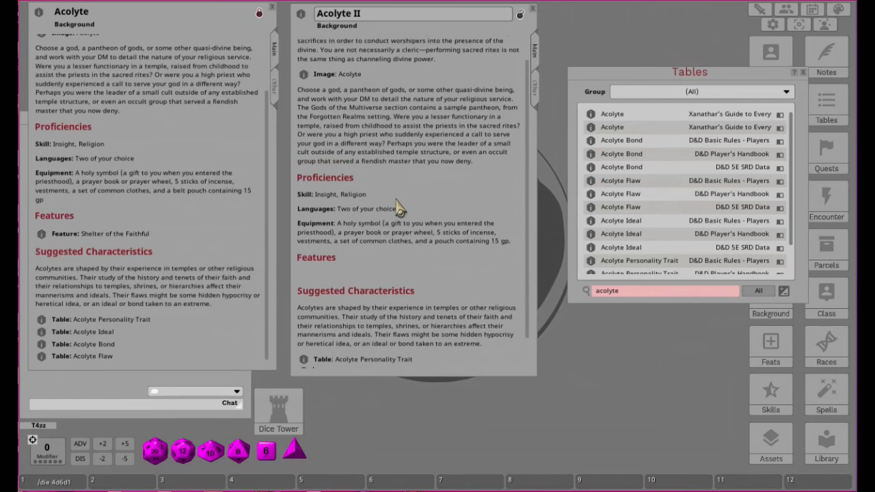
pyautogui.scroll(-1, 400, 208)
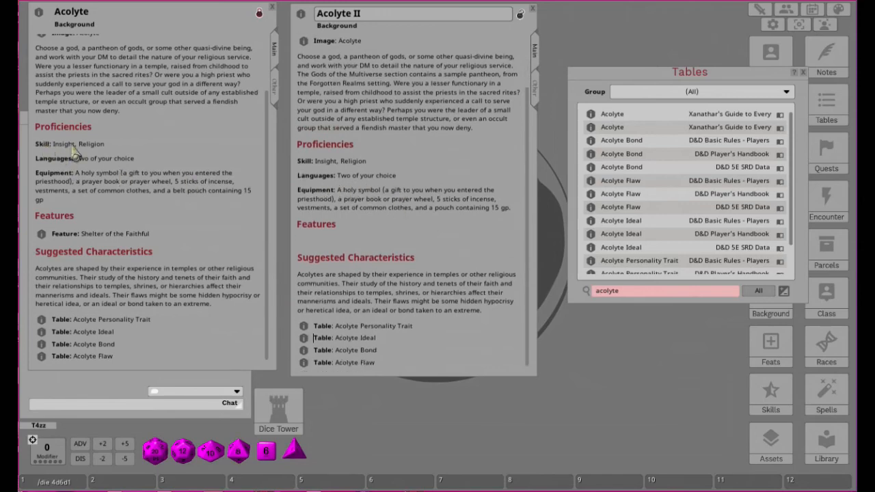
pyautogui.click(803, 73)
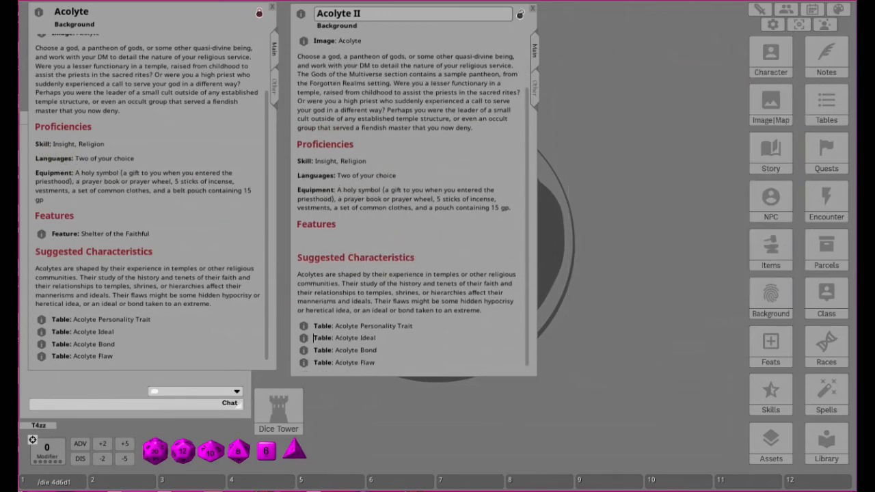
pyautogui.click(520, 15)
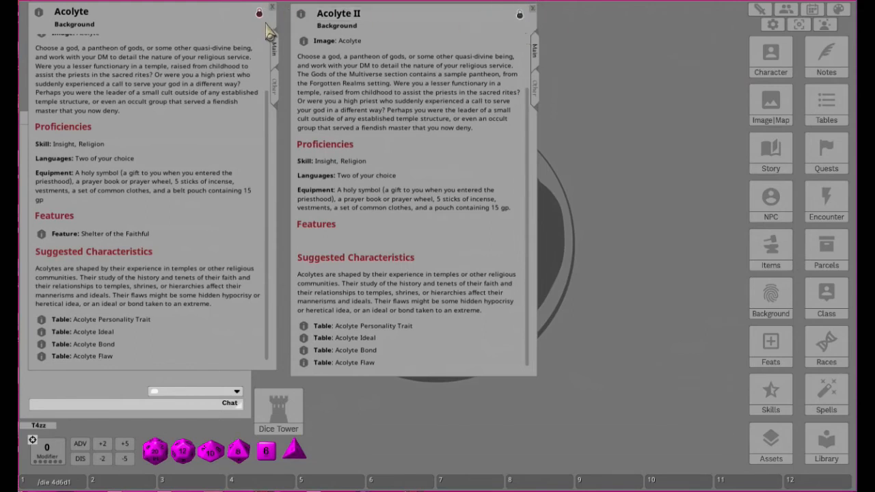
pyautogui.click(532, 8)
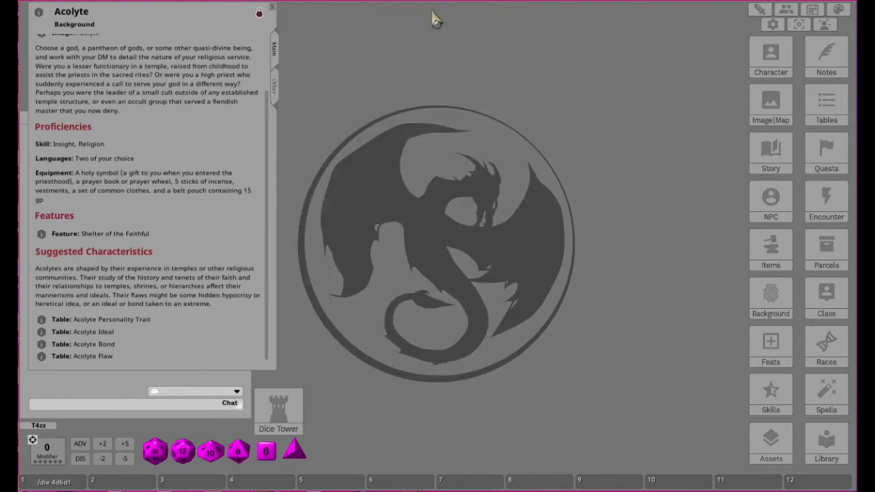
pyautogui.click(271, 7)
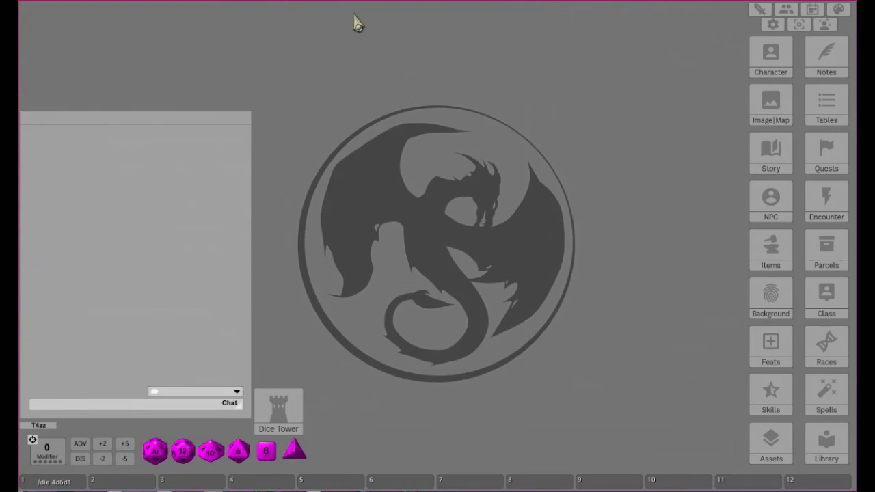
# Step: Open the unnamed character's sheet from the character selection, move it aside, and close the selection window
pyautogui.click(784, 61)
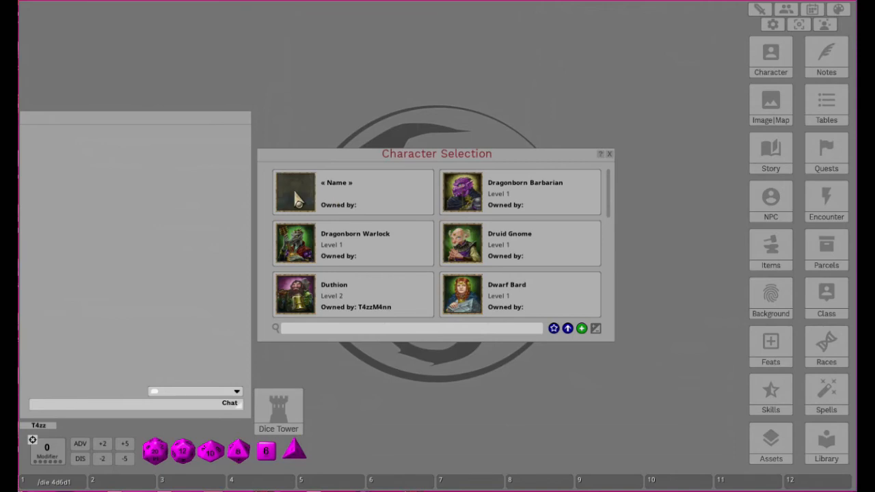
pyautogui.click(294, 199)
pyautogui.moveTo(479, 99); pyautogui.dragTo(293, 29)
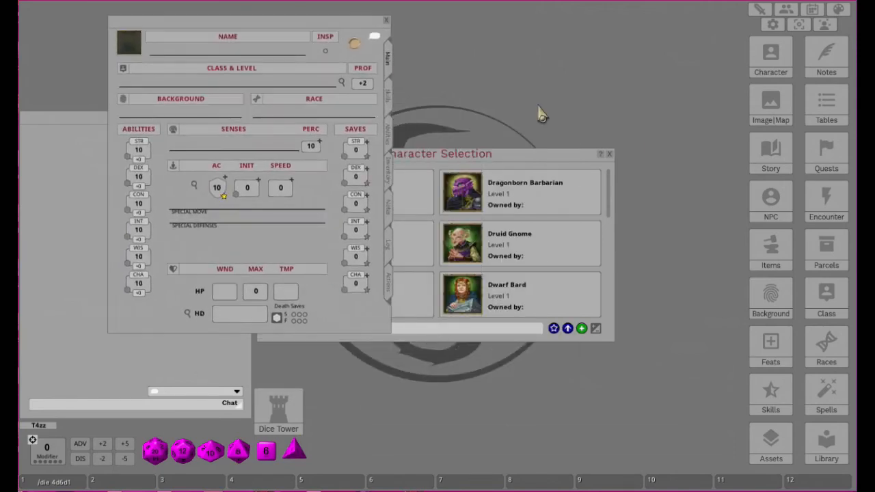
pyautogui.click(609, 155)
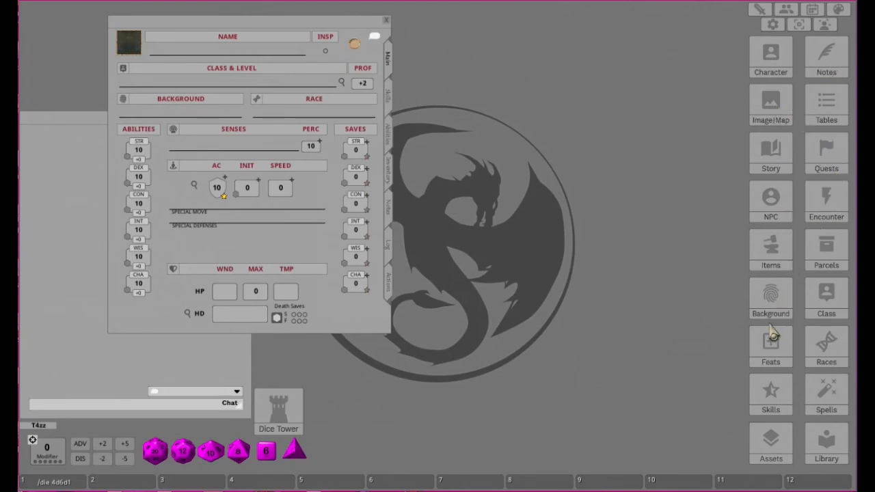
# Step: Open the backgrounds list and assign Acolyte II as the blank character's background
pyautogui.click(771, 295)
pyautogui.moveTo(121, 15); pyautogui.dragTo(583, 46)
pyautogui.moveTo(504, 130); pyautogui.dragTo(186, 120)
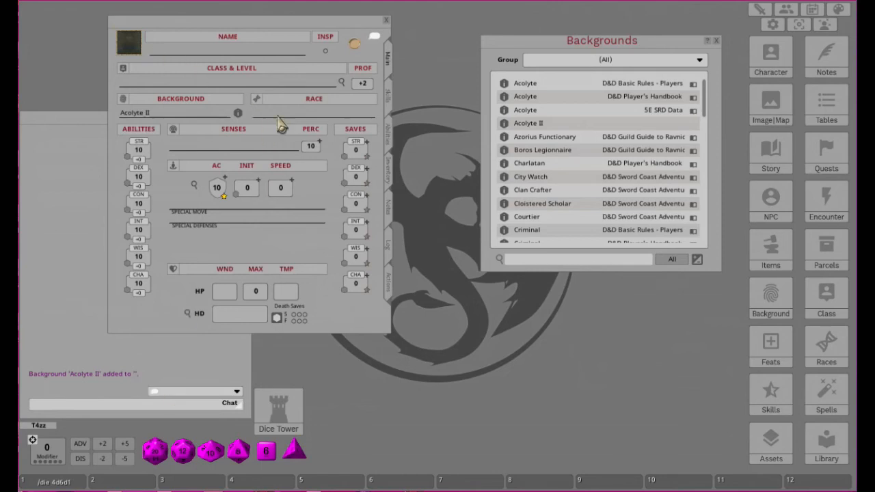
# Step: Check the character's skills for the Acolyte II proficiencies and return to the main page of the sheet
pyautogui.click(390, 98)
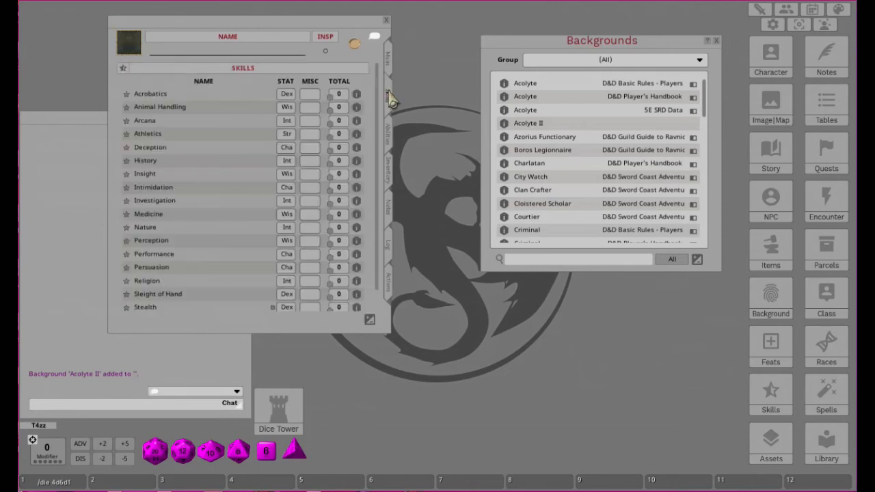
pyautogui.scroll(-1, 228, 176)
pyautogui.scroll(1, 227, 179)
pyautogui.click(388, 67)
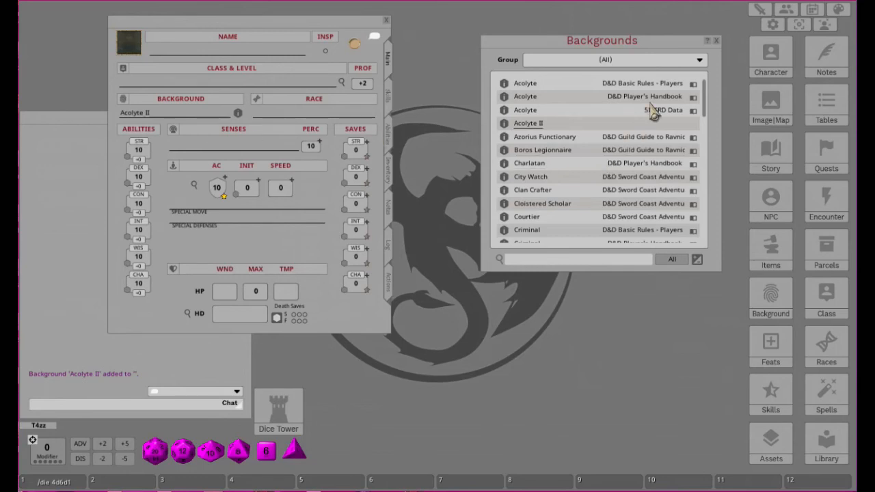
# Step: Open the Acolyte II record from the backgrounds list and place it beside the character sheet for comparison
pyautogui.moveTo(591, 57); pyautogui.dragTo(606, 28)
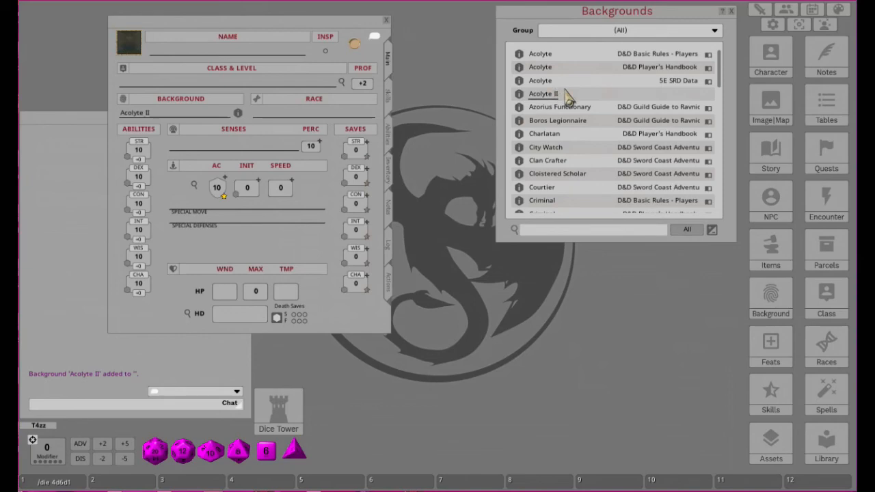
pyautogui.click(520, 98)
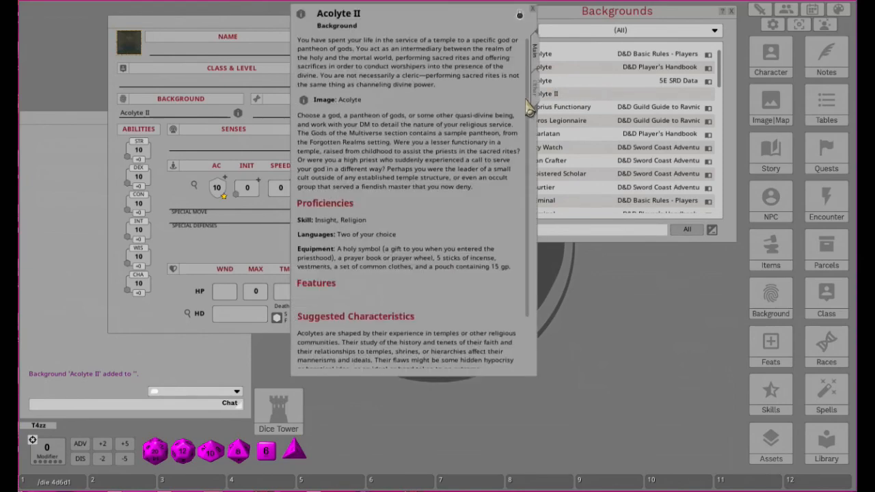
pyautogui.moveTo(425, 20); pyautogui.dragTo(678, 60)
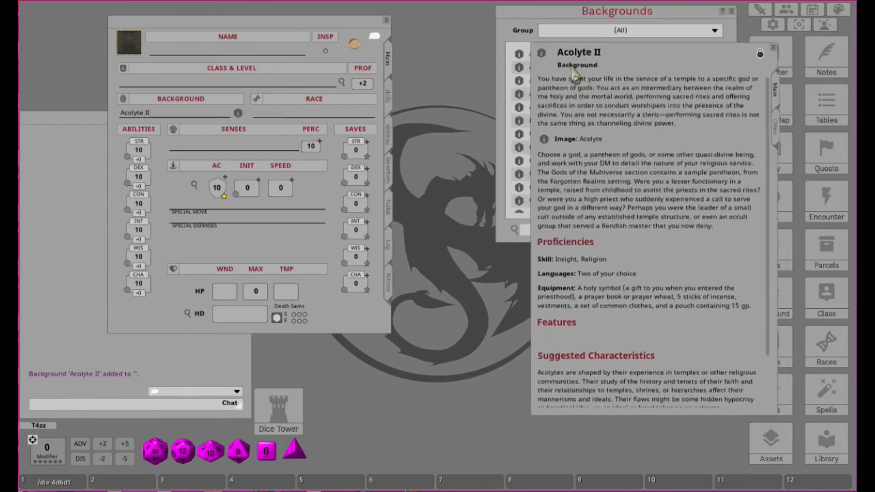
# Step: Open the Player's Handbook Acolyte record from the backgrounds list and place it between the character sheet and the Acolyte II record
pyautogui.click(583, 12)
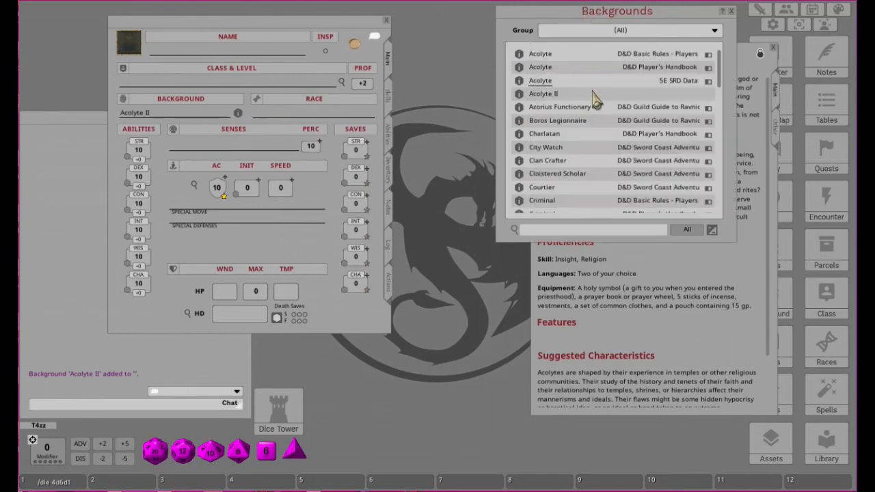
pyautogui.click(518, 69)
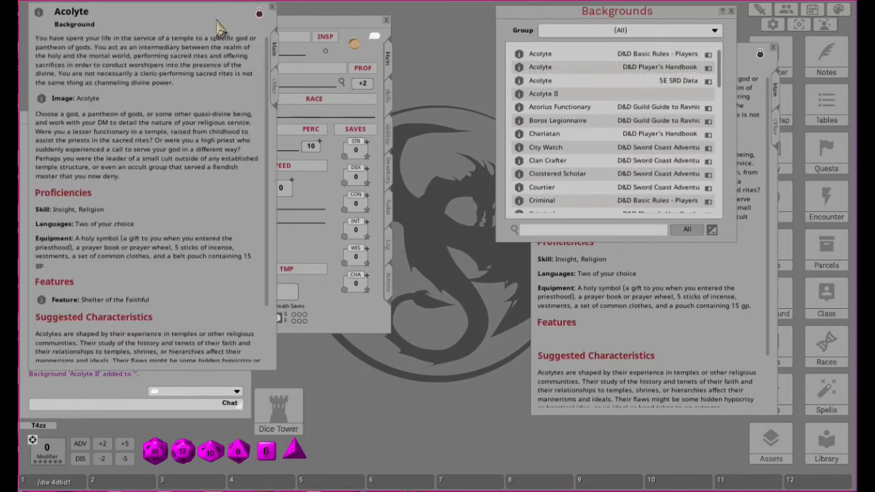
pyautogui.moveTo(203, 19); pyautogui.dragTo(453, 60)
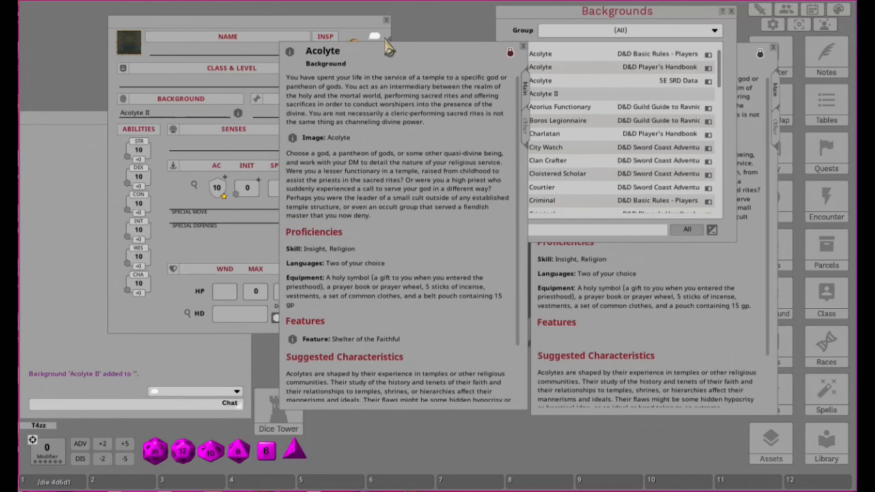
pyautogui.moveTo(255, 23); pyautogui.dragTo(181, 21)
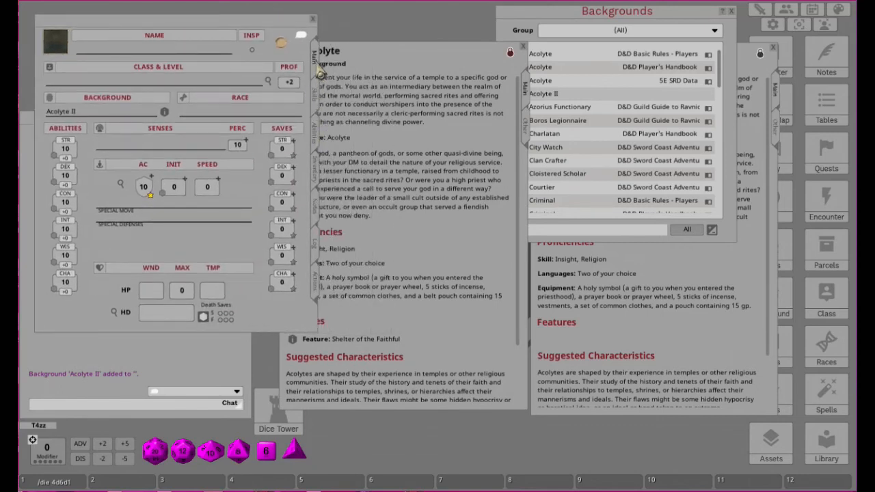
# Step: Check the blank character's abilities and skills, enlarging the sheet until the whole skill list fits
pyautogui.click(318, 137)
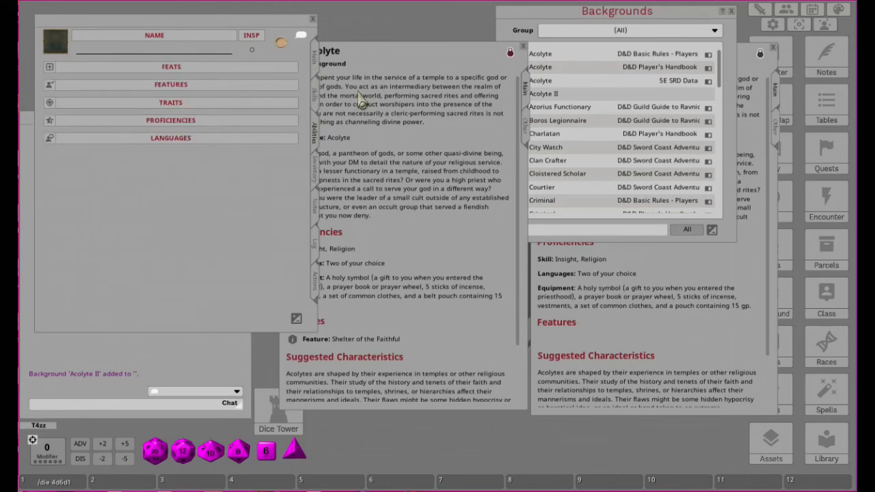
pyautogui.click(318, 99)
pyautogui.scroll(-1, 114, 158)
pyautogui.scroll(1, 113, 205)
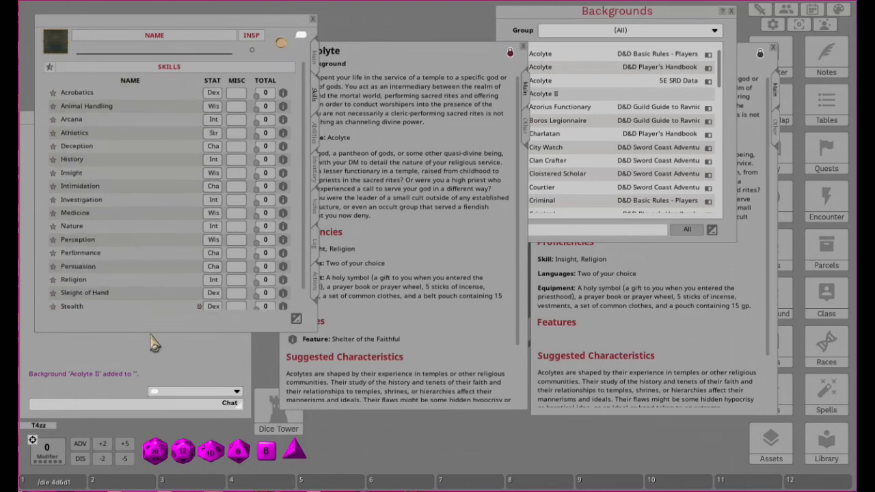
pyautogui.moveTo(154, 330); pyautogui.dragTo(156, 376)
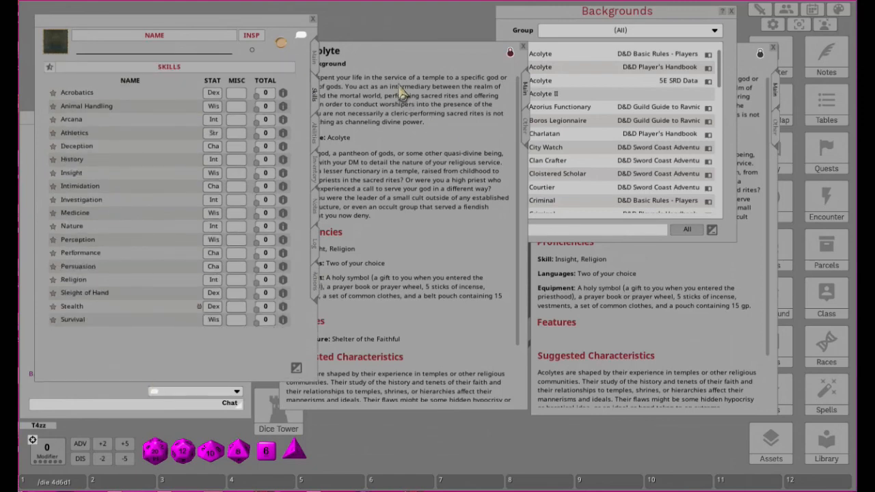
# Step: Bring the Acolyte and Acolyte II records forward for comparison, and return the character sheet to its main page
pyautogui.click(393, 68)
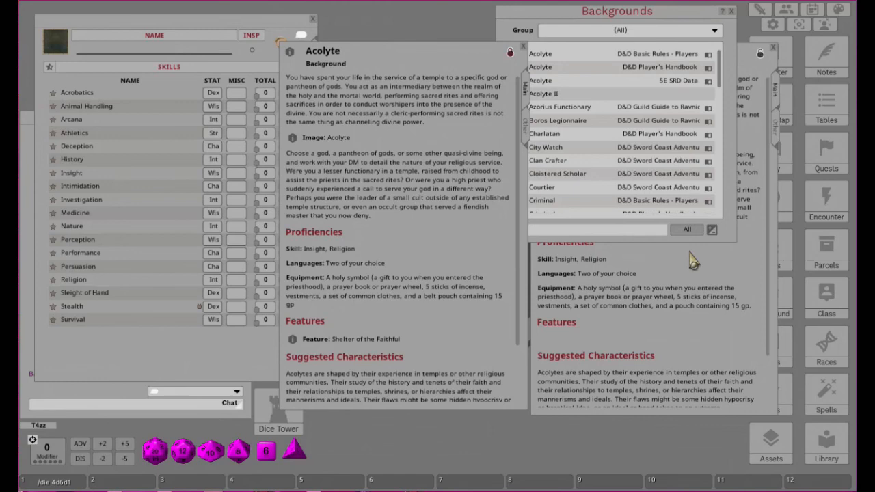
pyautogui.click(711, 340)
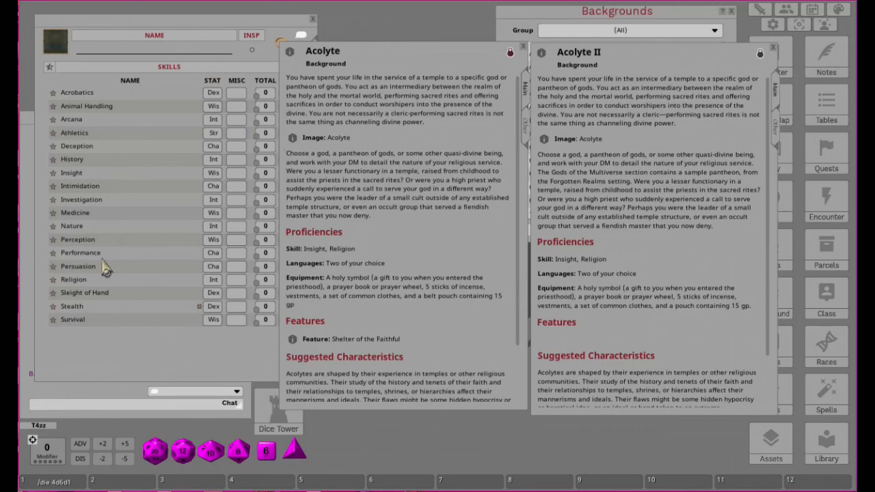
pyautogui.click(164, 20)
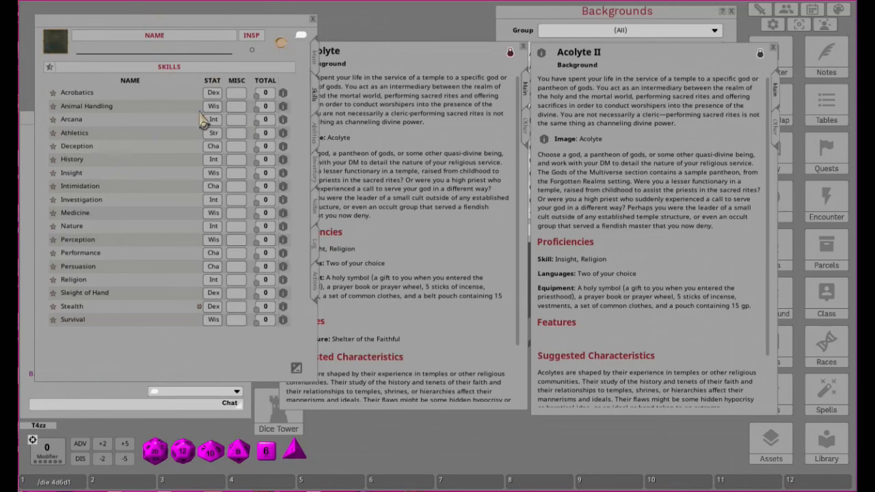
pyautogui.click(316, 61)
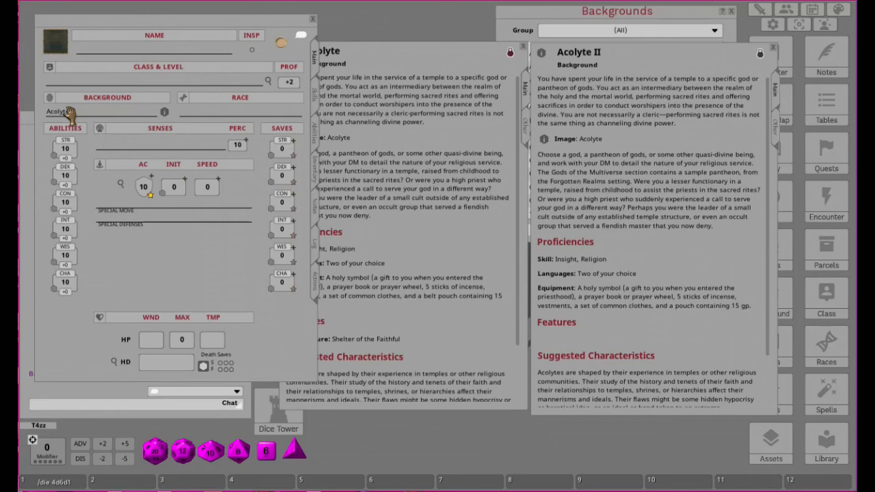
pyautogui.rightClick(589, 141)
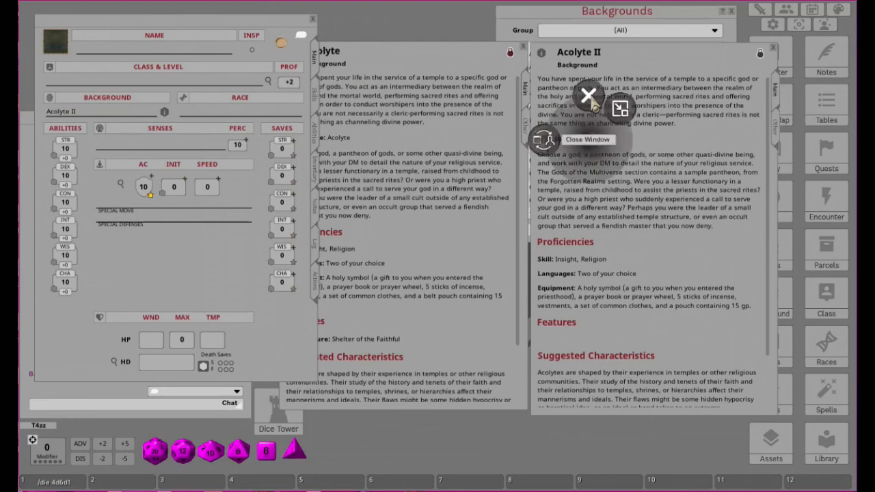
pyautogui.click(652, 238)
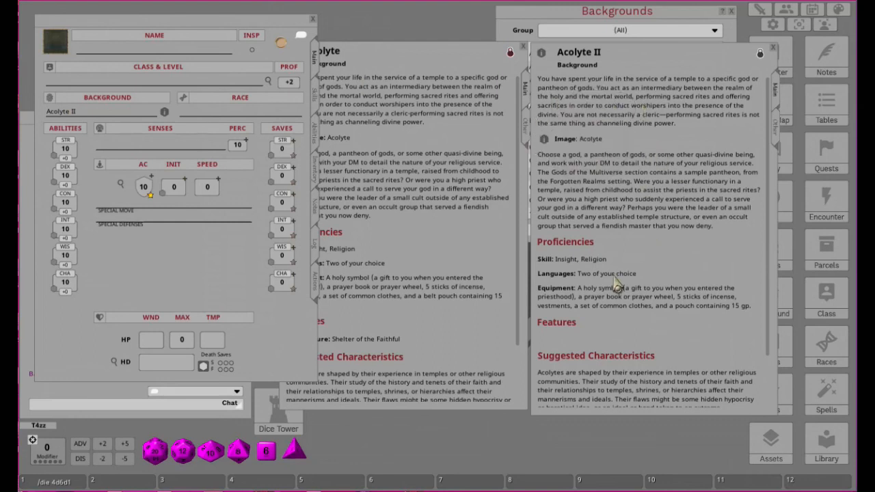
pyautogui.rightClick(567, 259)
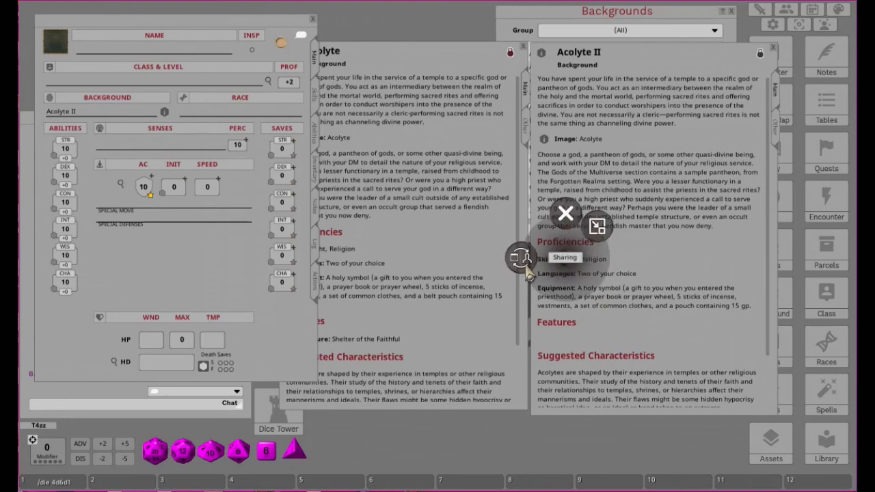
pyautogui.click(672, 268)
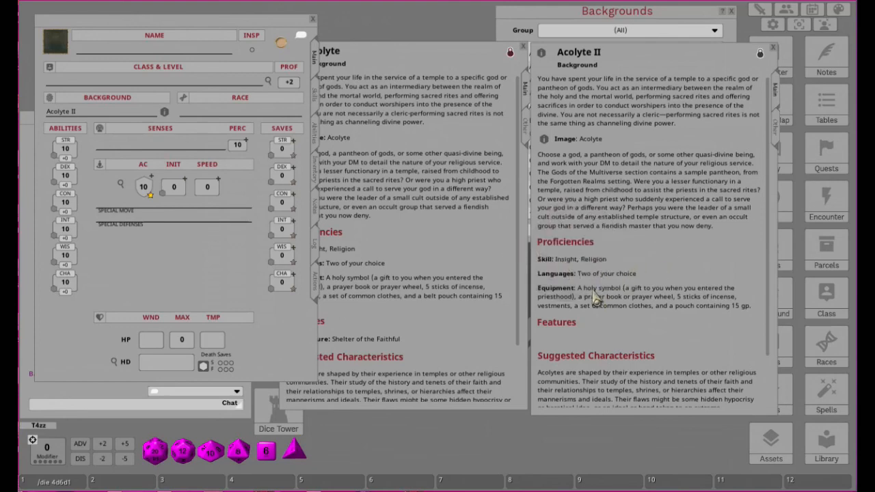
# Step: Compare the proficiencies, features and suggested characteristics of Acolyte II with those of the Player's Handbook Acolyte
pyautogui.scroll(-2, 646, 271)
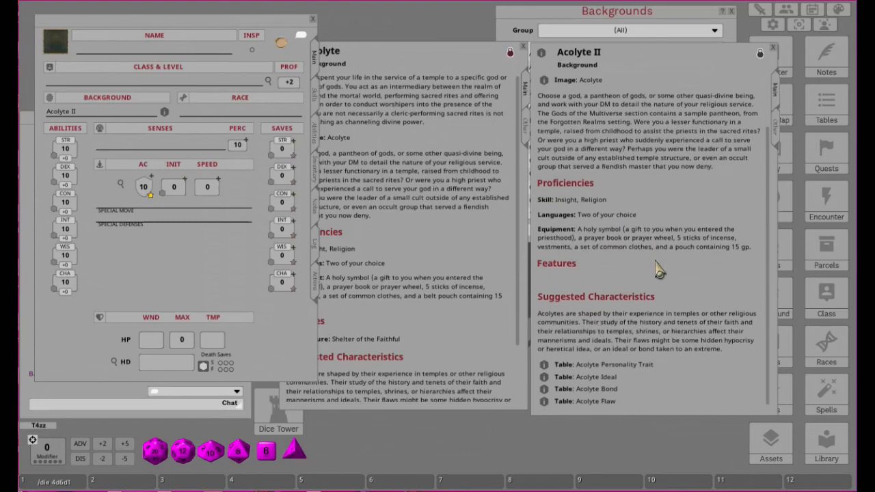
pyautogui.click(409, 227)
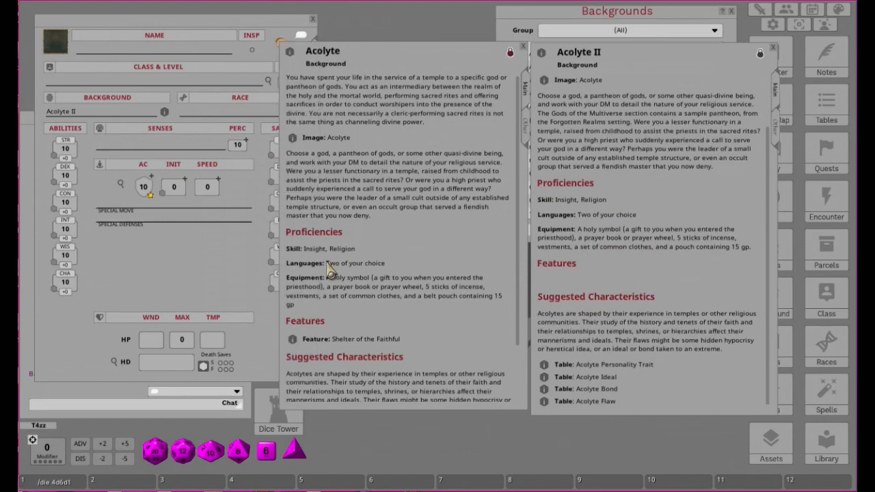
pyautogui.scroll(-1, 328, 266)
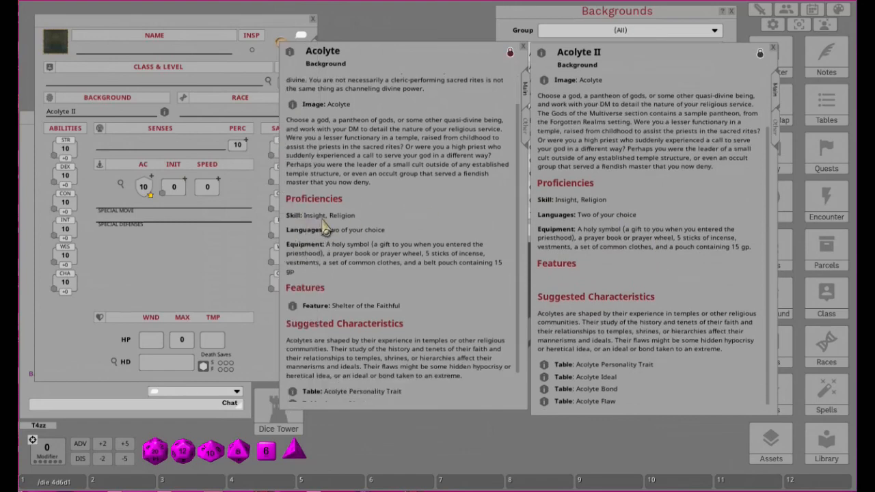